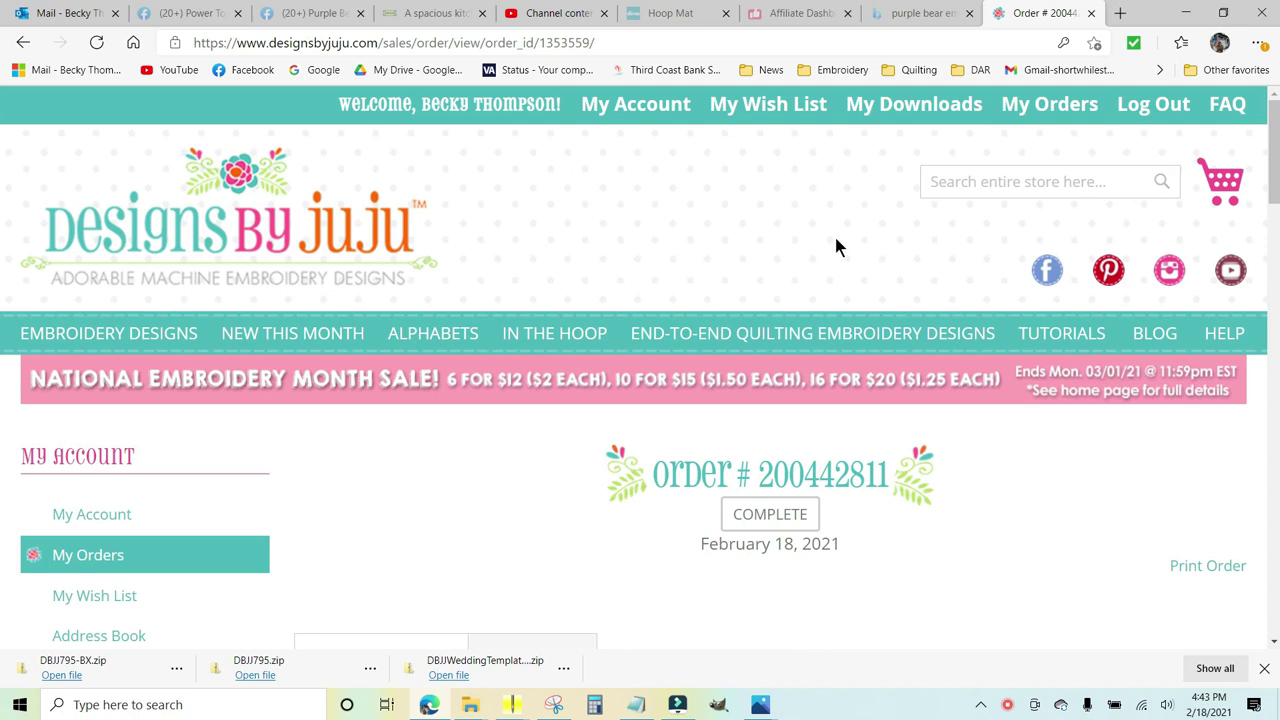
Scroll the Designs by JuJu order page down to the Items Ordered table
{"action": "scroll", "coordinate": [836, 240], "scroll_direction": "down", "scroll_amount": 2}
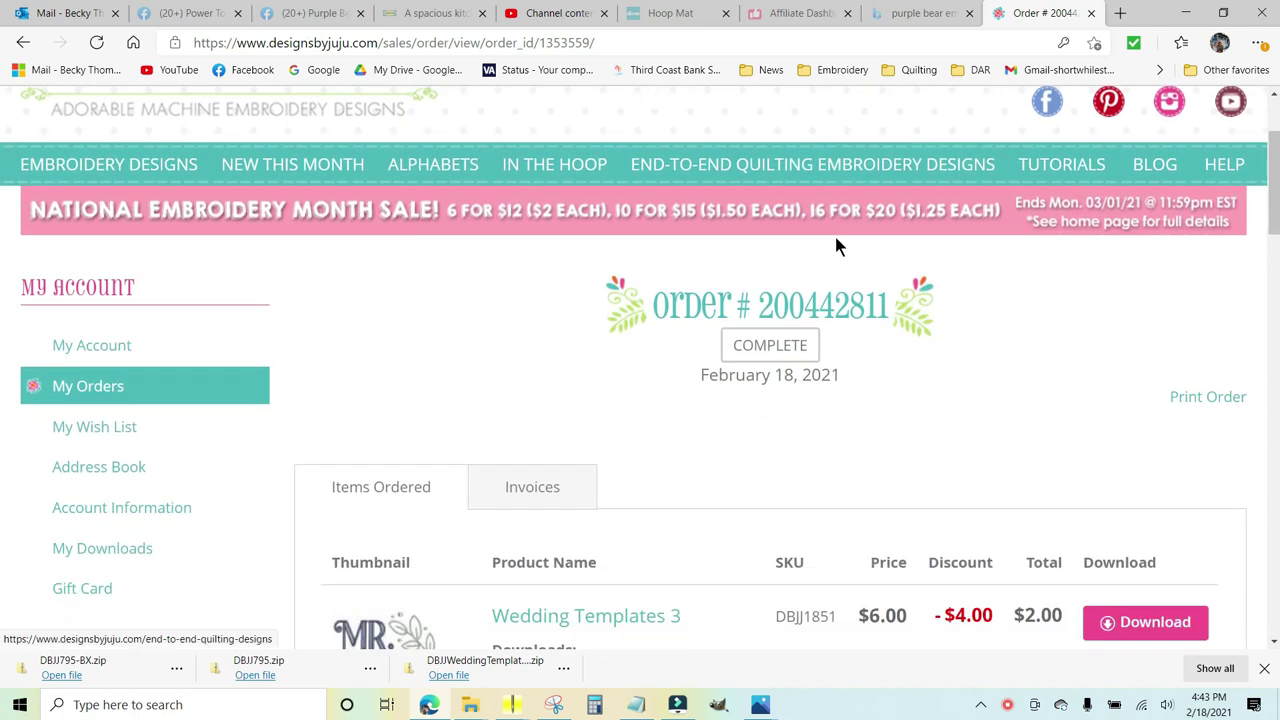
{"action": "scroll", "coordinate": [836, 240], "scroll_direction": "down", "scroll_amount": 2}
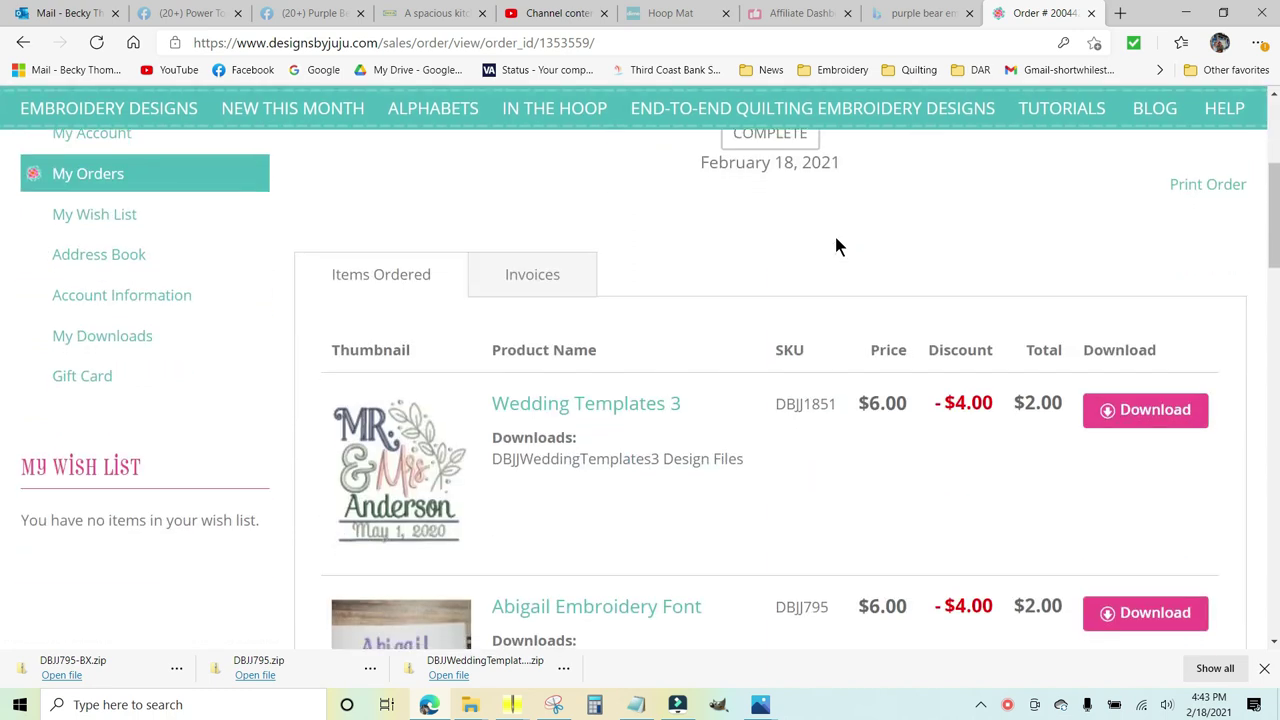
{"action": "scroll", "coordinate": [836, 240], "scroll_direction": "down", "scroll_amount": 1}
{"action": "scroll", "coordinate": [836, 243], "scroll_direction": "down", "scroll_amount": 1}
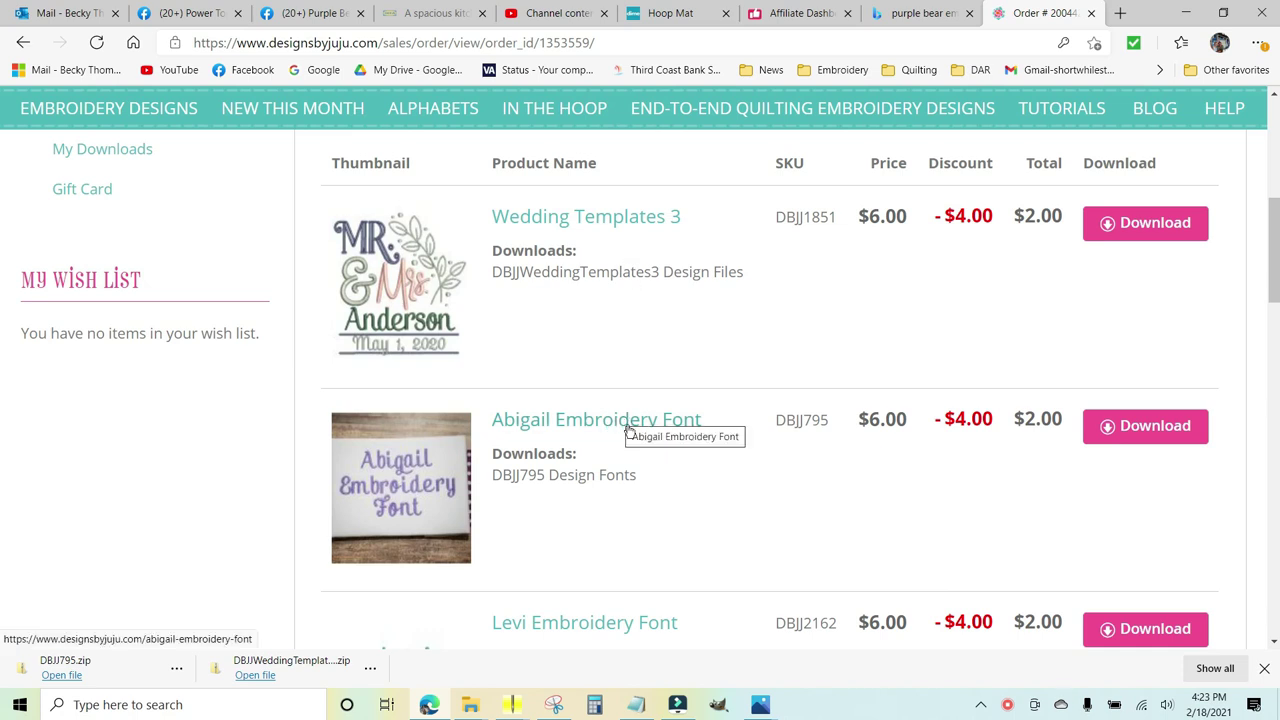
Open the Wedding Templates 3 download format choices, then close them again
{"action": "left_click", "coordinate": [1157, 224]}
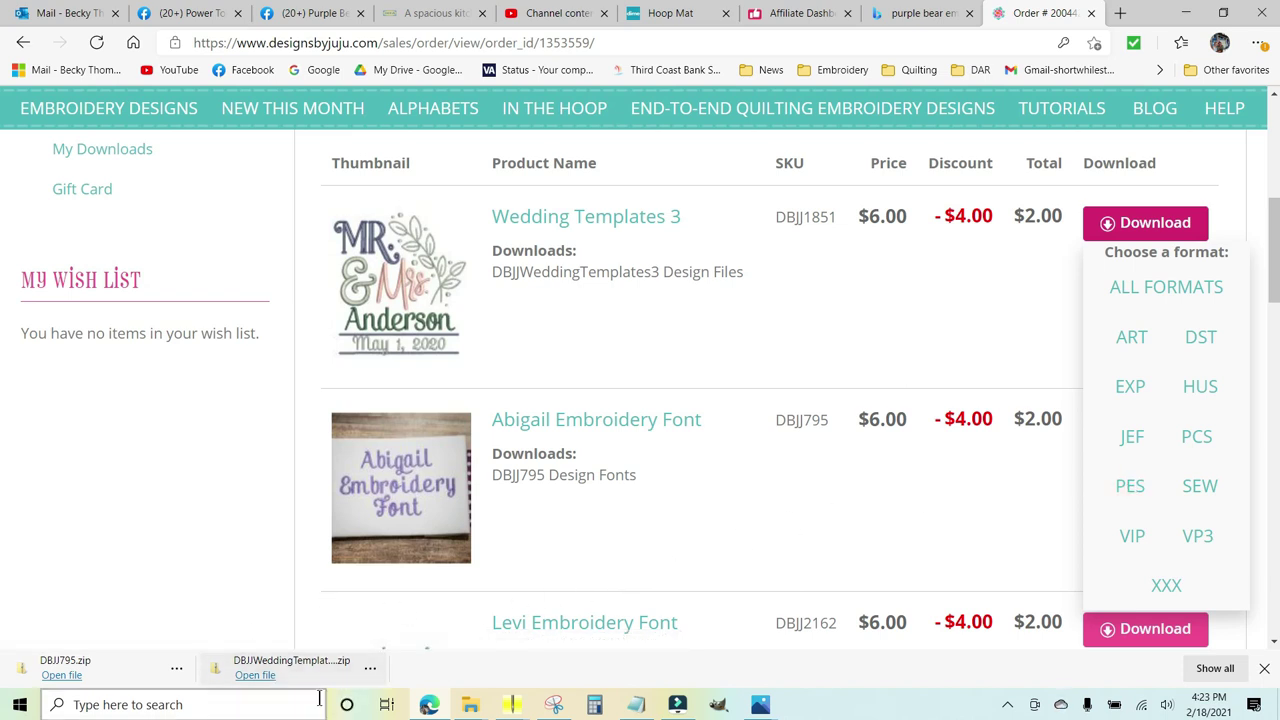
{"action": "left_click", "coordinate": [595, 443]}
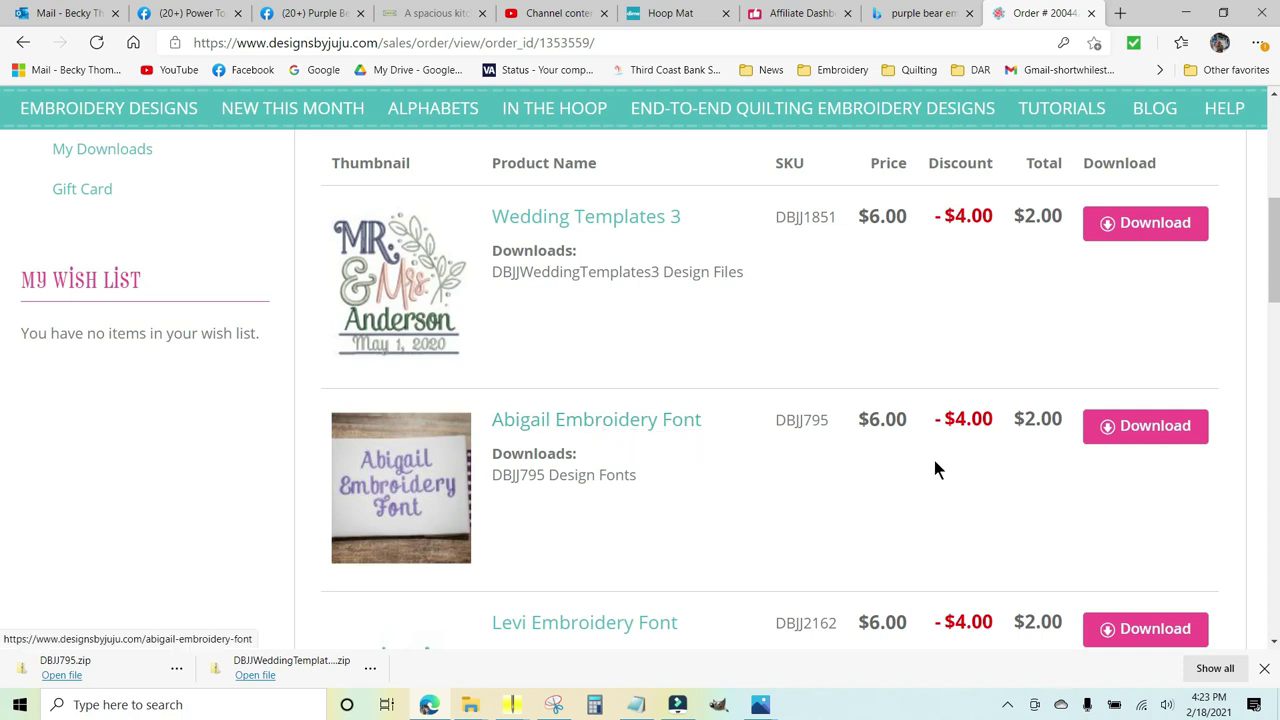
Download the Abigail Embroidery Font as DBJJ795.zip, then switch to Embrilliance
{"action": "left_click", "coordinate": [1154, 426]}
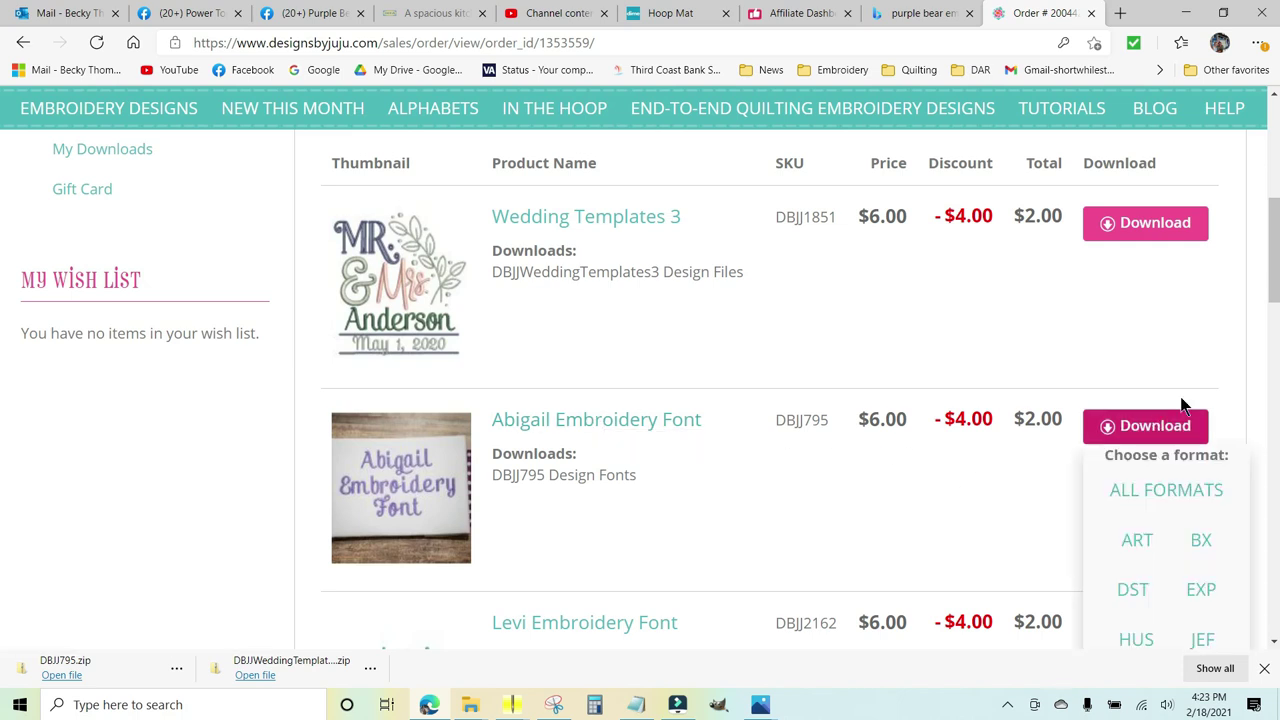
{"action": "scroll", "coordinate": [1270, 250], "scroll_direction": "down", "scroll_amount": 3}
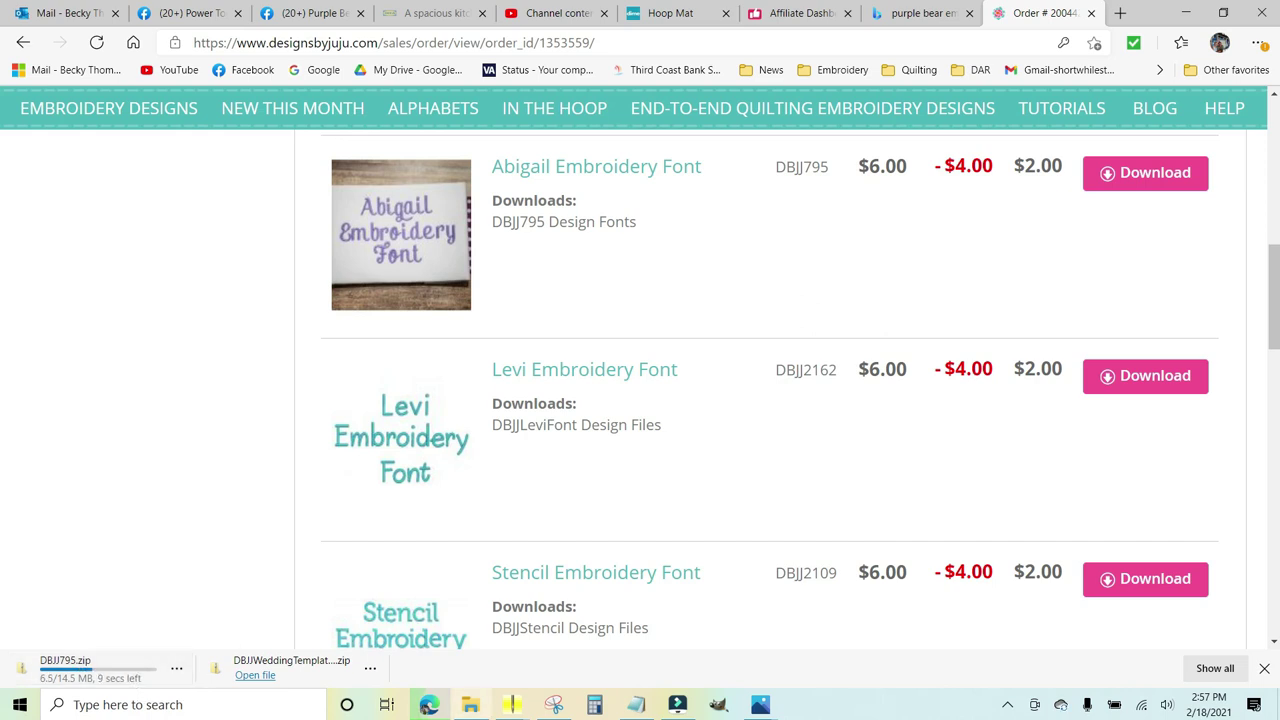
{"action": "left_click", "coordinate": [514, 705]}
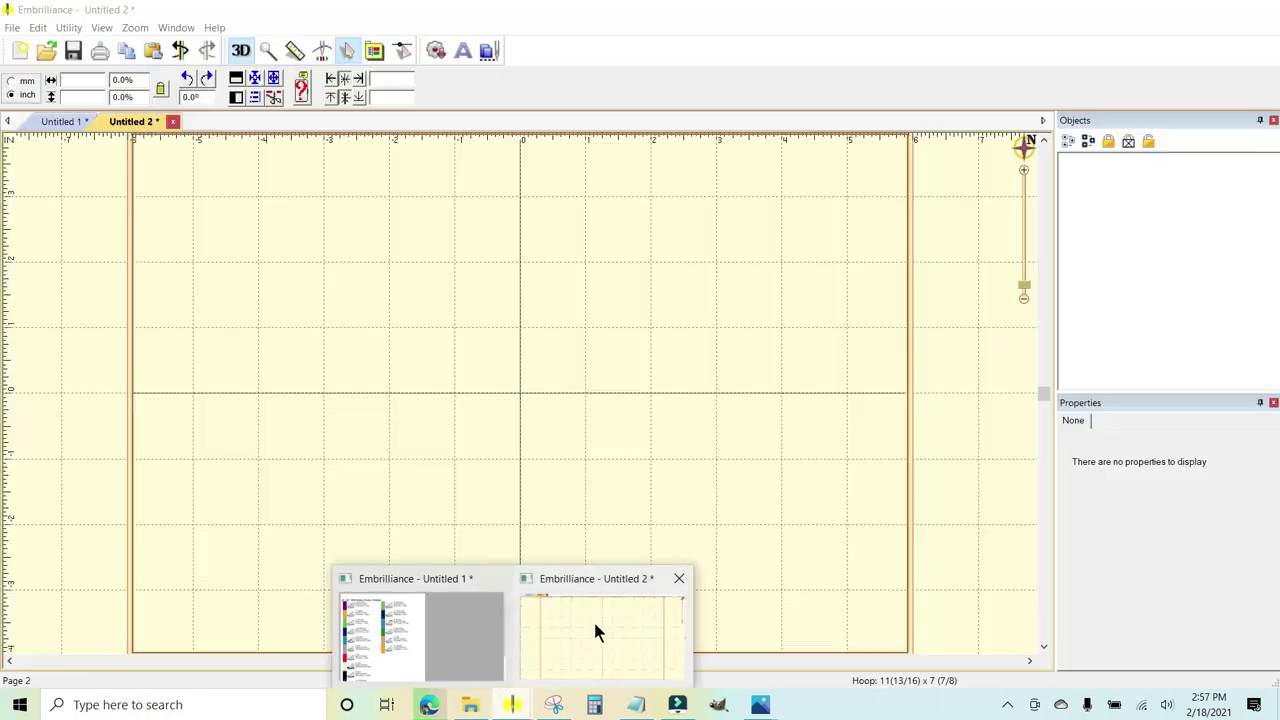
Add an ABC lettering object to Untitled 2, browse its font list, then bring up File Explorer
{"action": "left_click", "coordinate": [593, 619]}
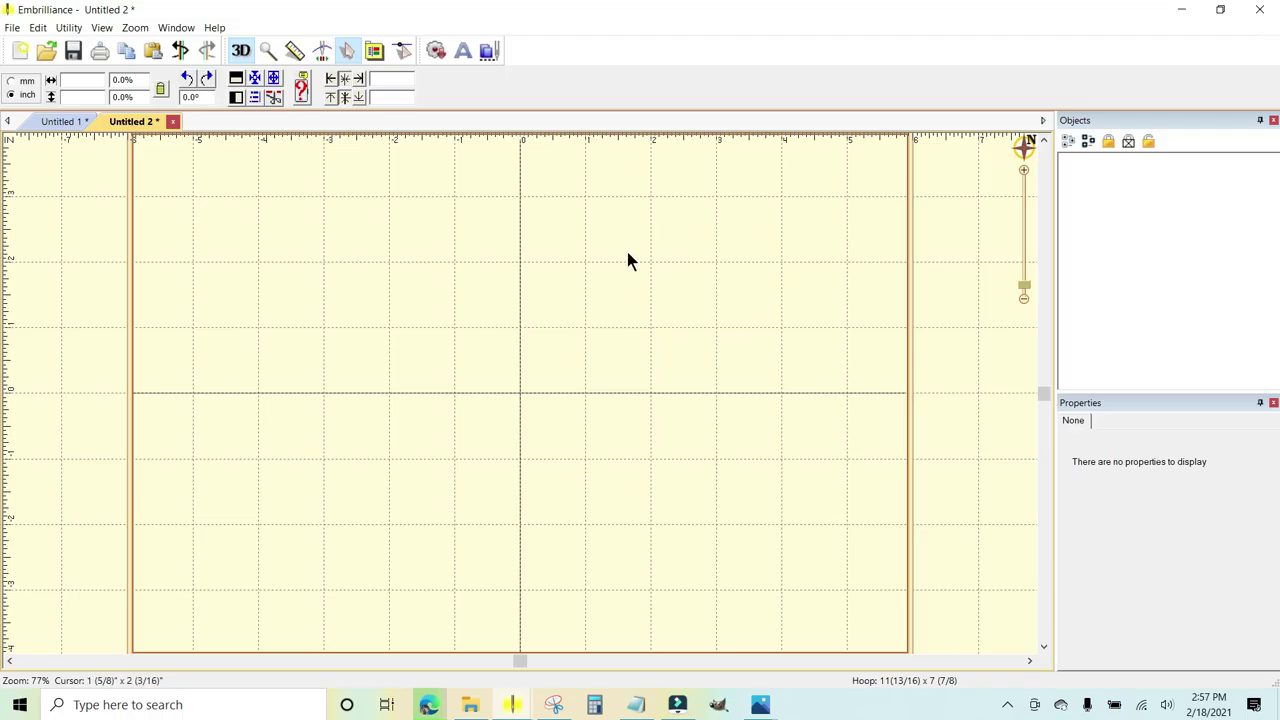
{"action": "left_click", "coordinate": [463, 51]}
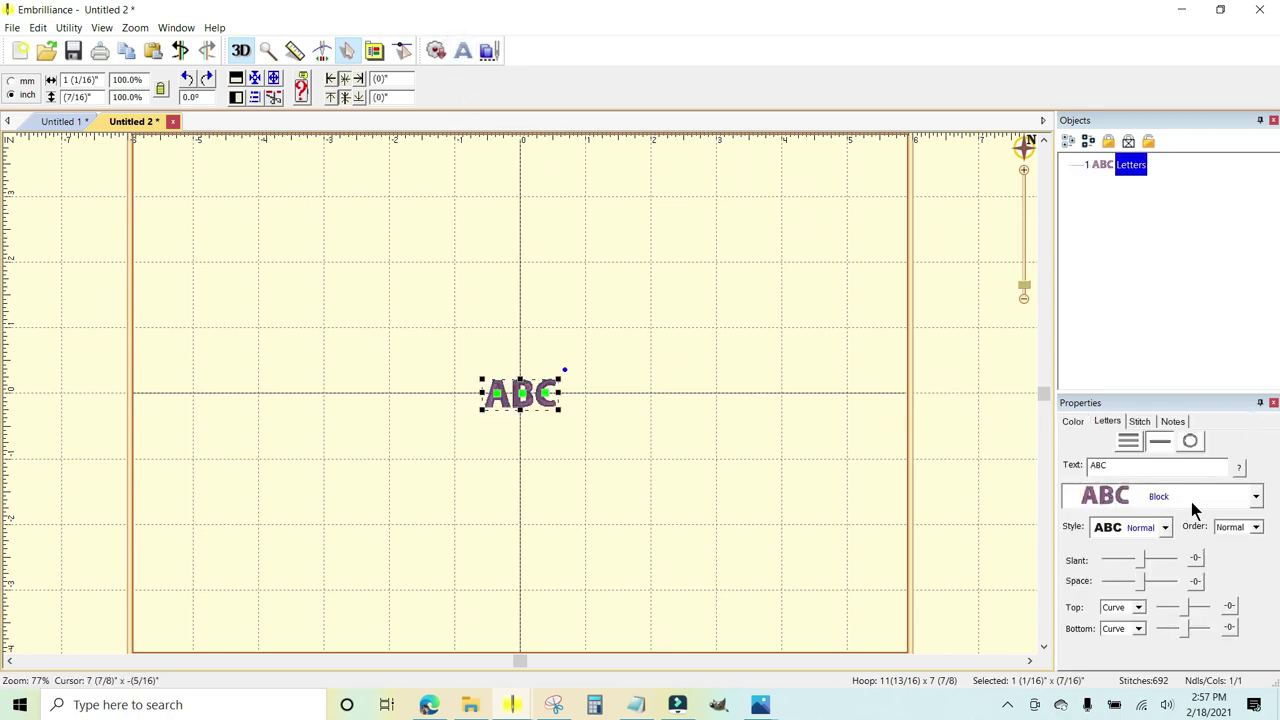
{"action": "left_click", "coordinate": [1255, 497]}
{"action": "scroll", "coordinate": [1212, 308], "scroll_direction": "down", "scroll_amount": 5}
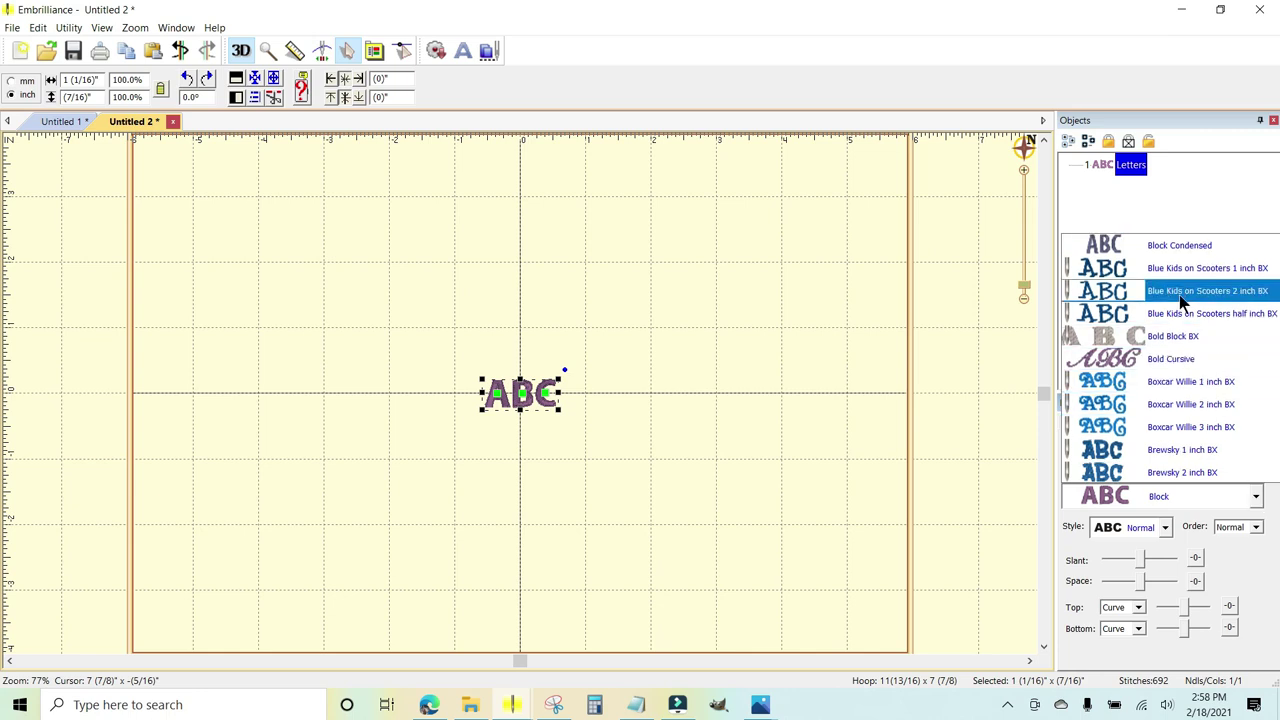
{"action": "scroll", "coordinate": [1215, 307], "scroll_direction": "down", "scroll_amount": 3}
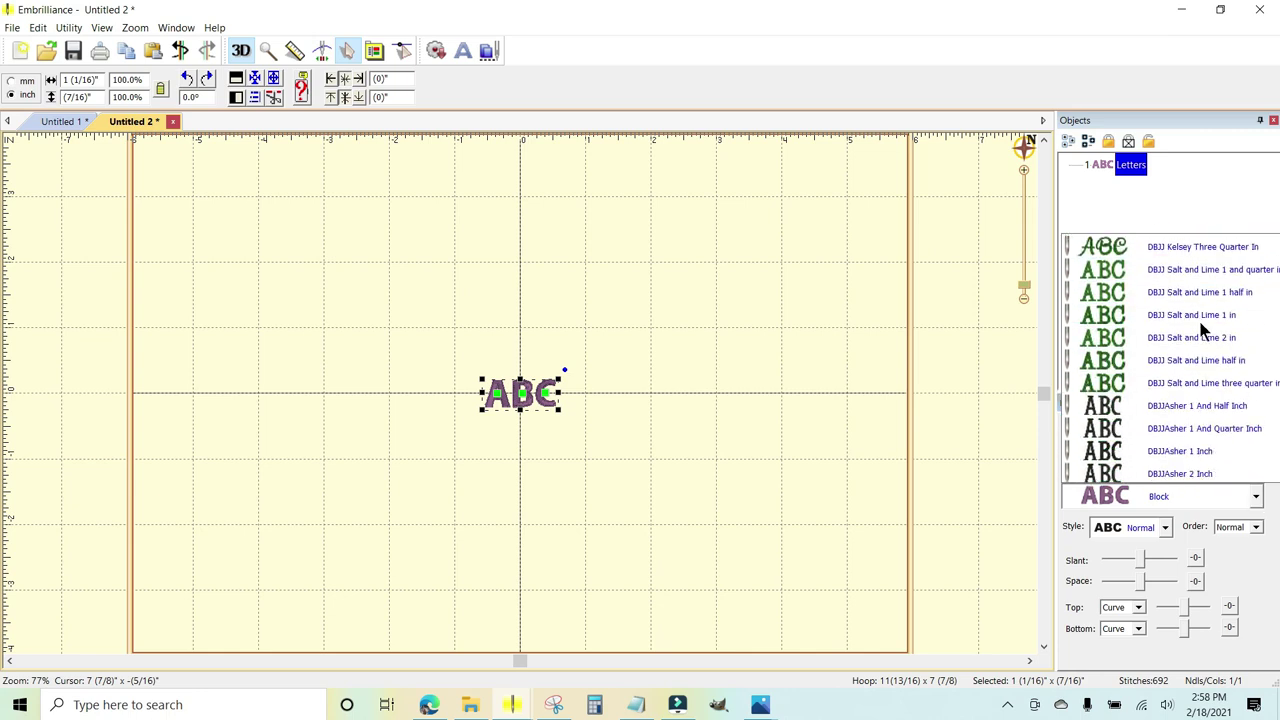
{"action": "scroll", "coordinate": [1200, 326], "scroll_direction": "down", "scroll_amount": 5}
{"action": "scroll", "coordinate": [1203, 330], "scroll_direction": "down", "scroll_amount": 4}
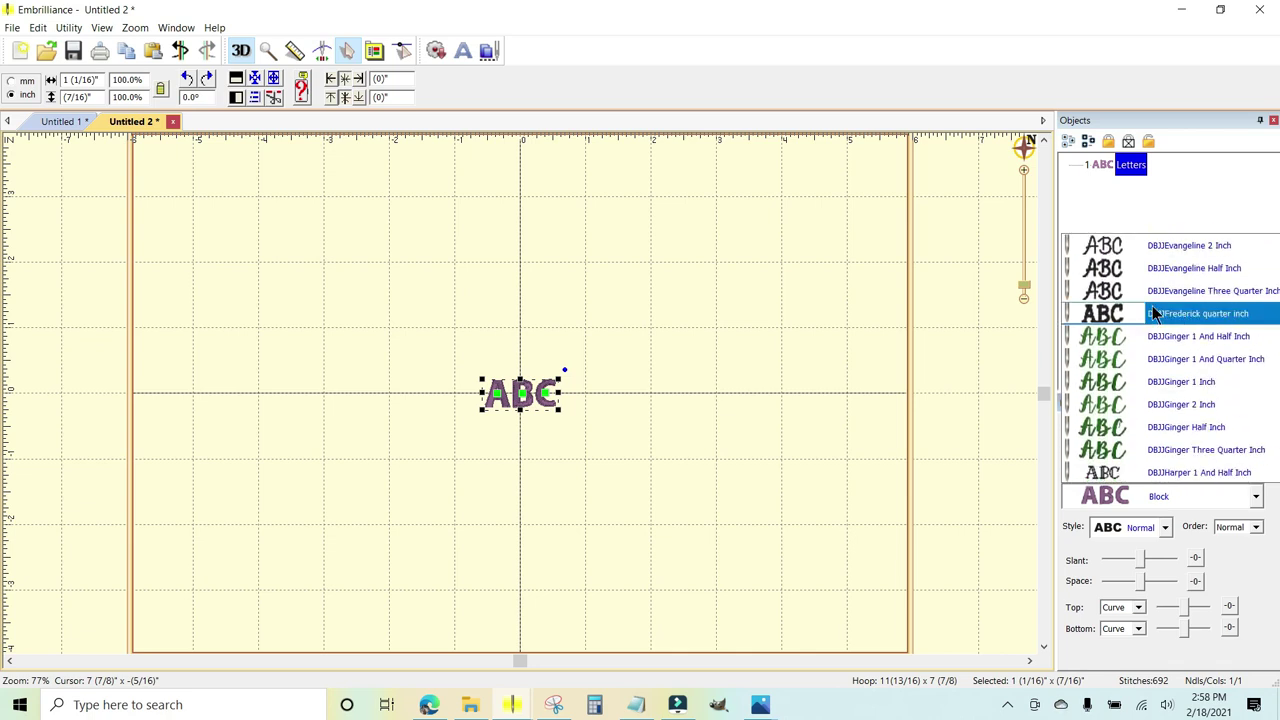
{"action": "left_click", "coordinate": [470, 704]}
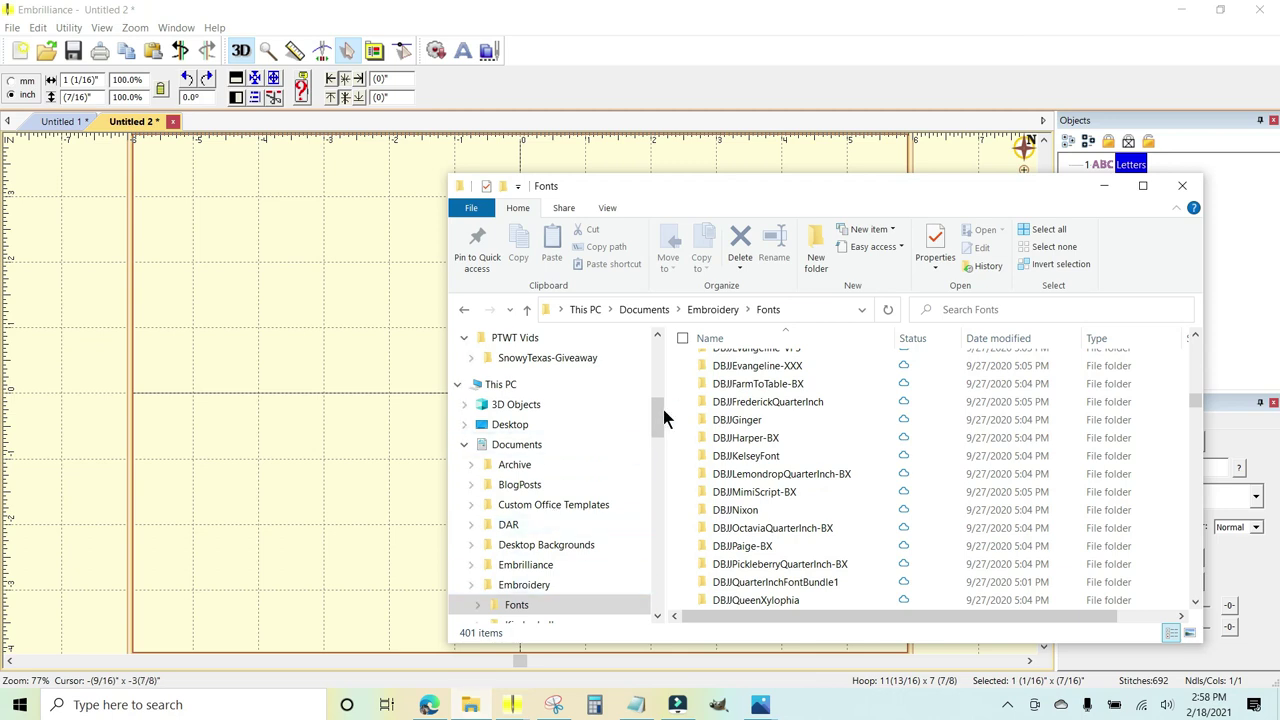
Copy the downloaded DBJJ795 zip file from the Downloads folder
{"action": "left_click_drag", "start_coordinate": [658, 421], "coordinate": [657, 343]}
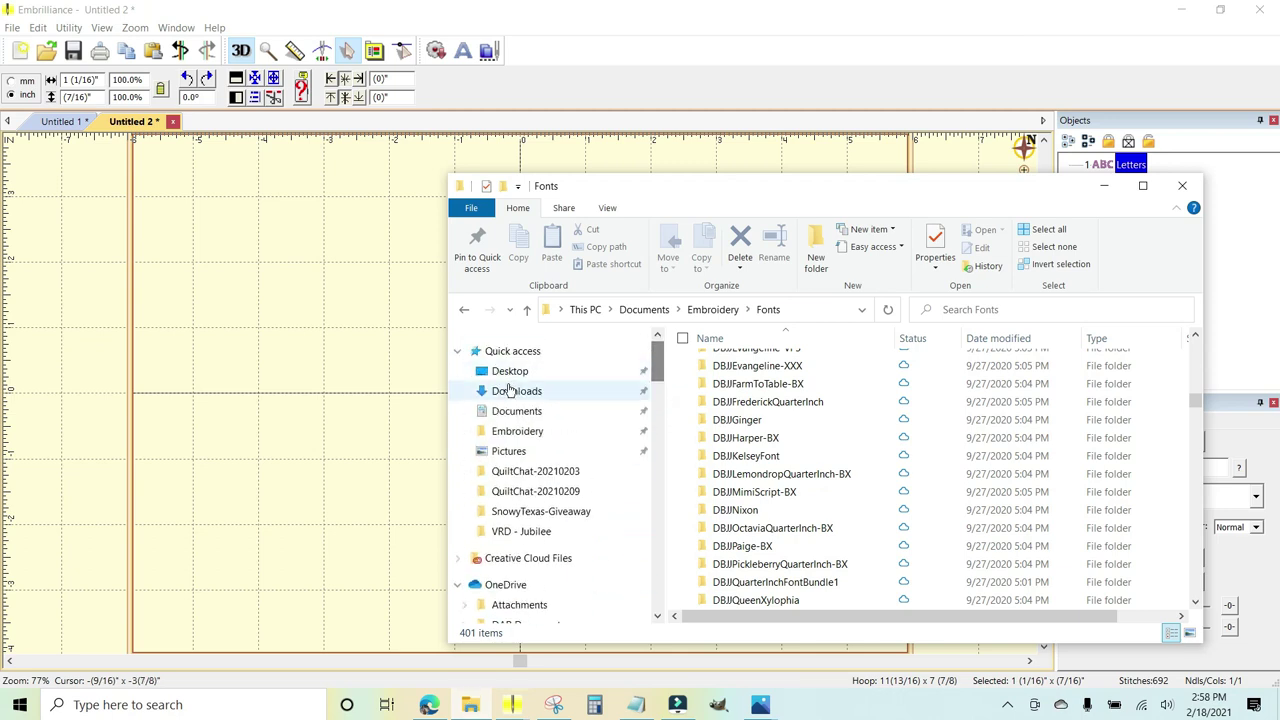
{"action": "left_click", "coordinate": [510, 392]}
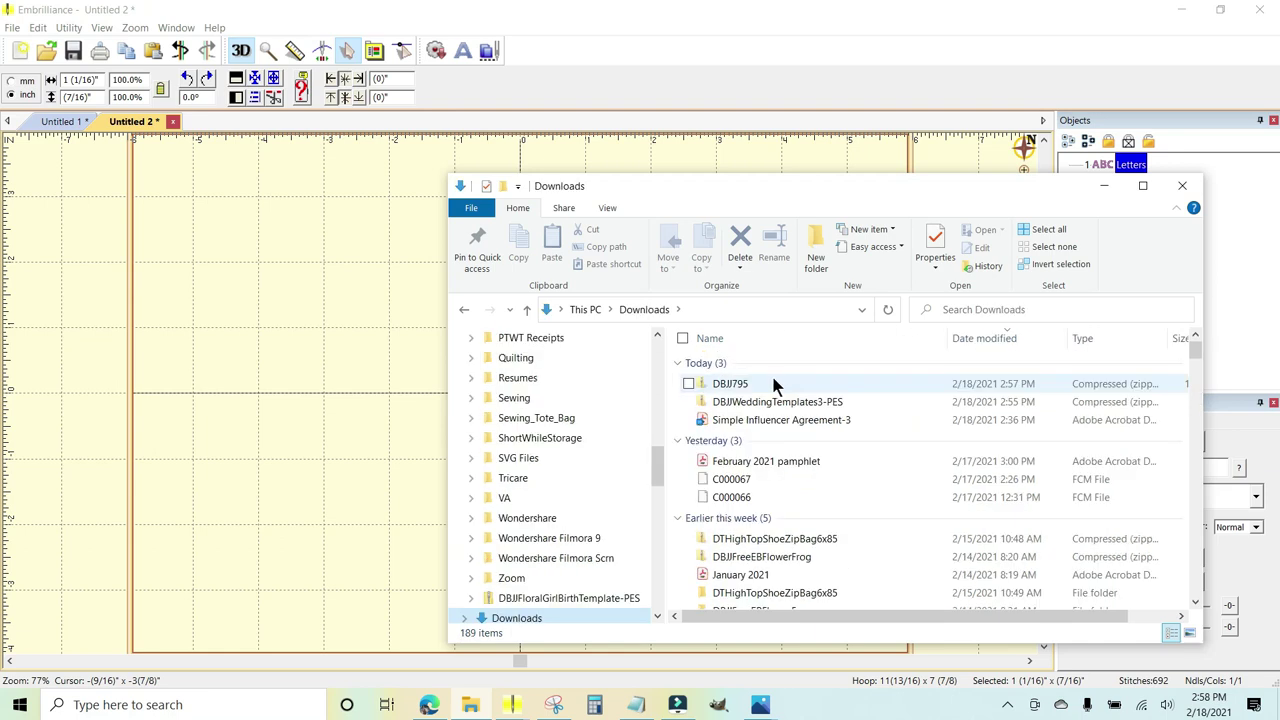
{"action": "left_click", "coordinate": [770, 383]}
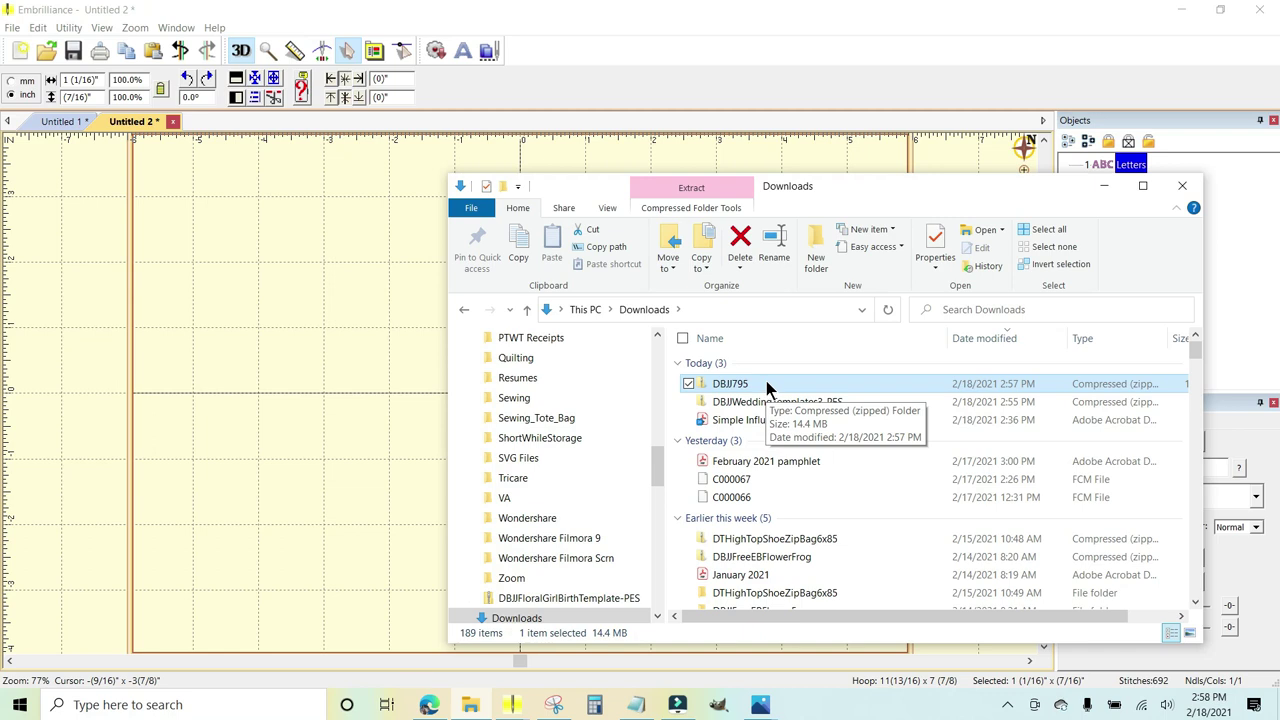
{"action": "right_click", "coordinate": [766, 383]}
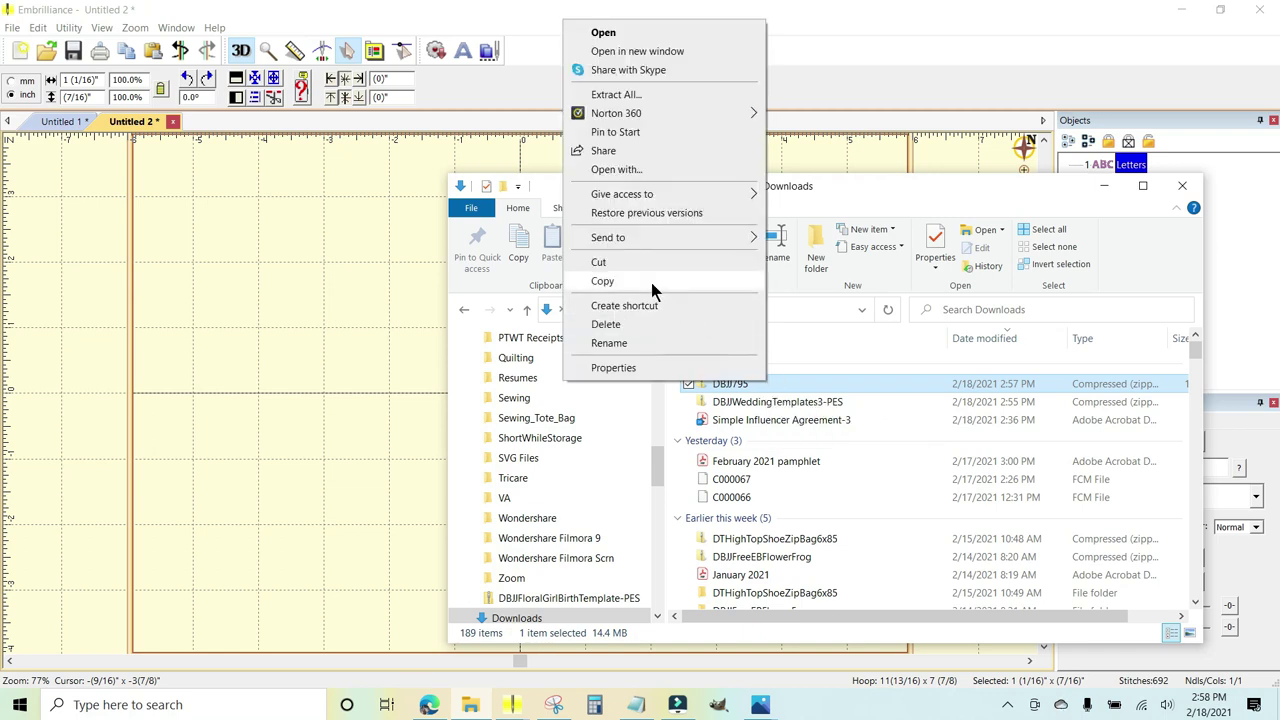
{"action": "left_click", "coordinate": [630, 262]}
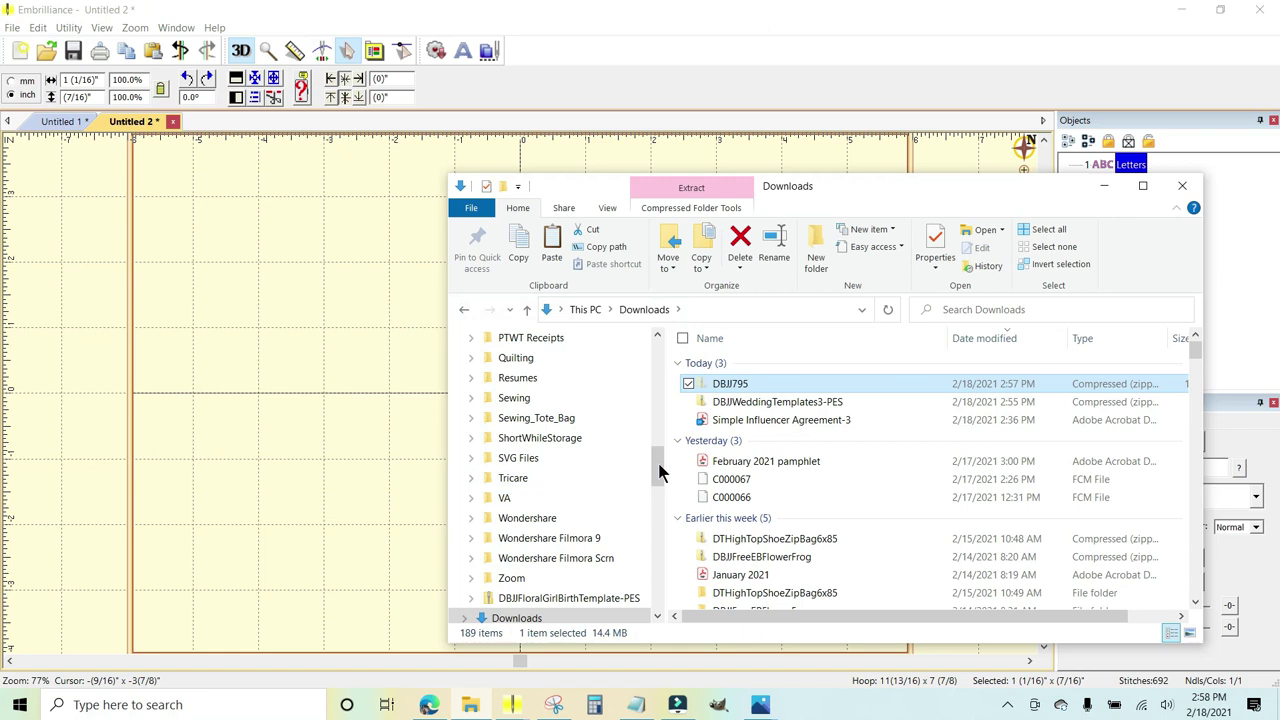
Paste the DBJJ795 zip into the Embroidery Fonts folder
{"action": "left_click_drag", "start_coordinate": [660, 470], "coordinate": [668, 340]}
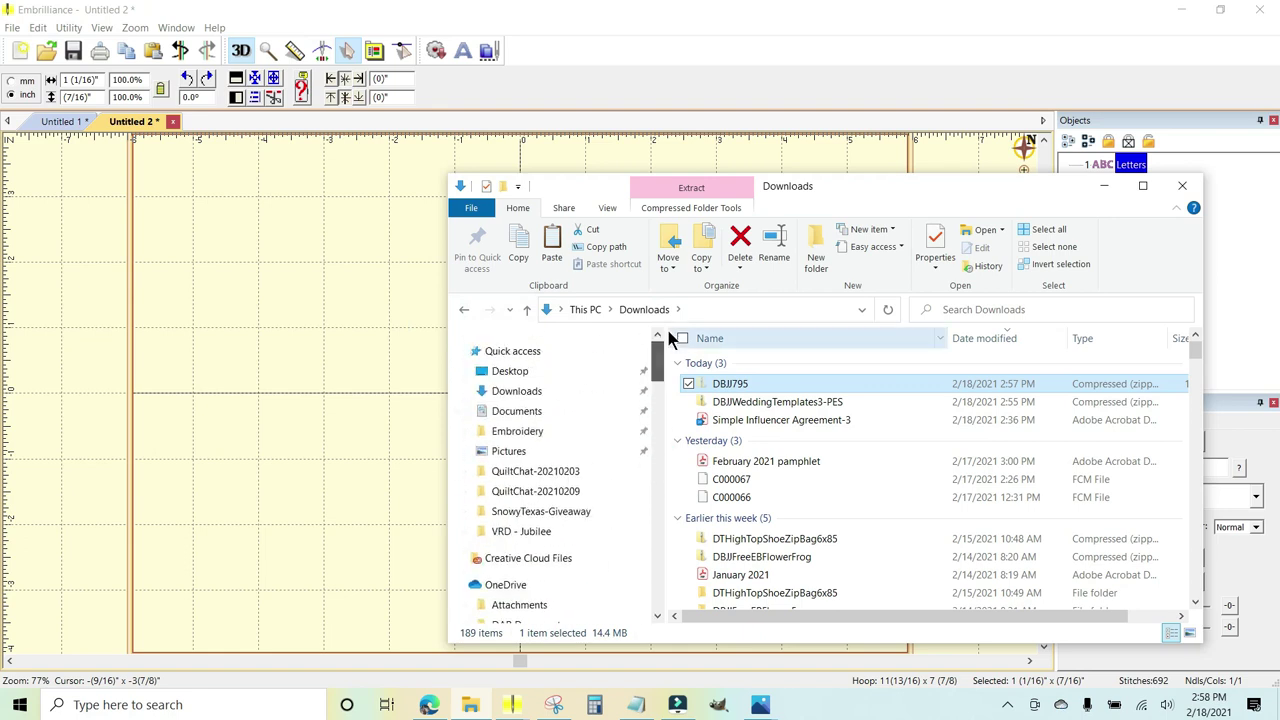
{"action": "left_click", "coordinate": [517, 431]}
{"action": "scroll", "coordinate": [810, 436], "scroll_direction": "down", "scroll_amount": 6}
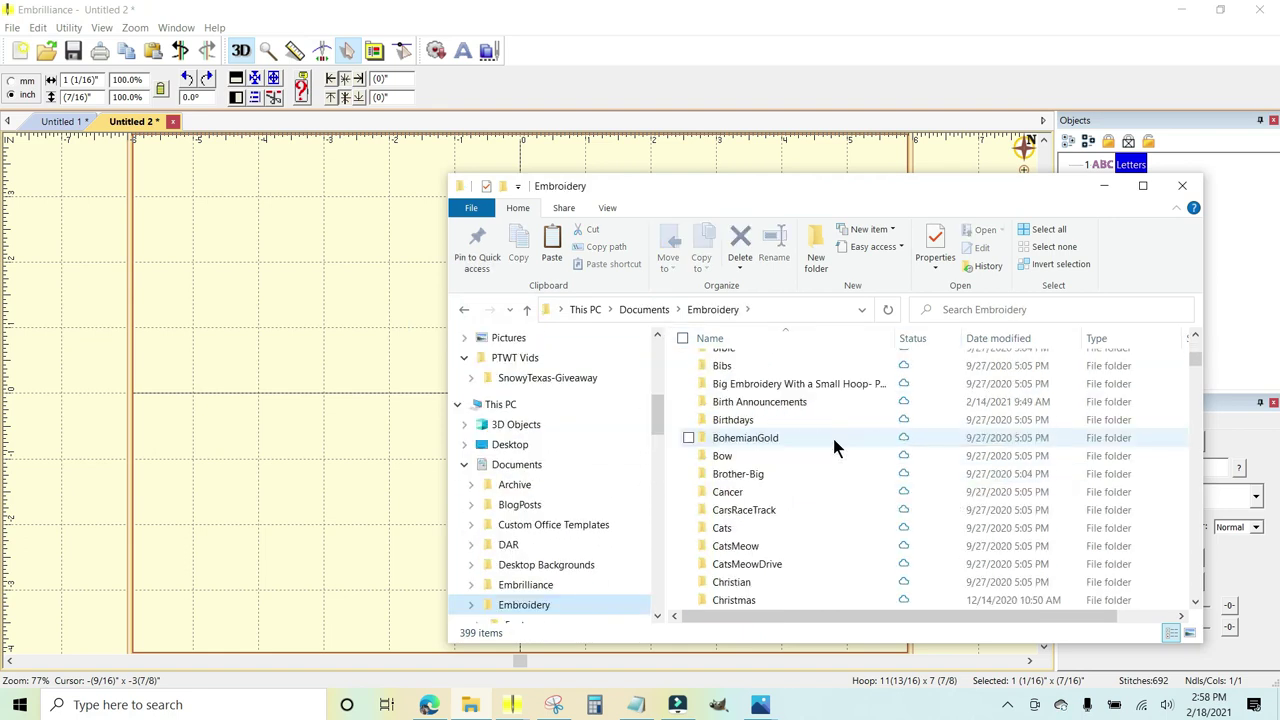
{"action": "scroll", "coordinate": [835, 443], "scroll_direction": "down", "scroll_amount": 12}
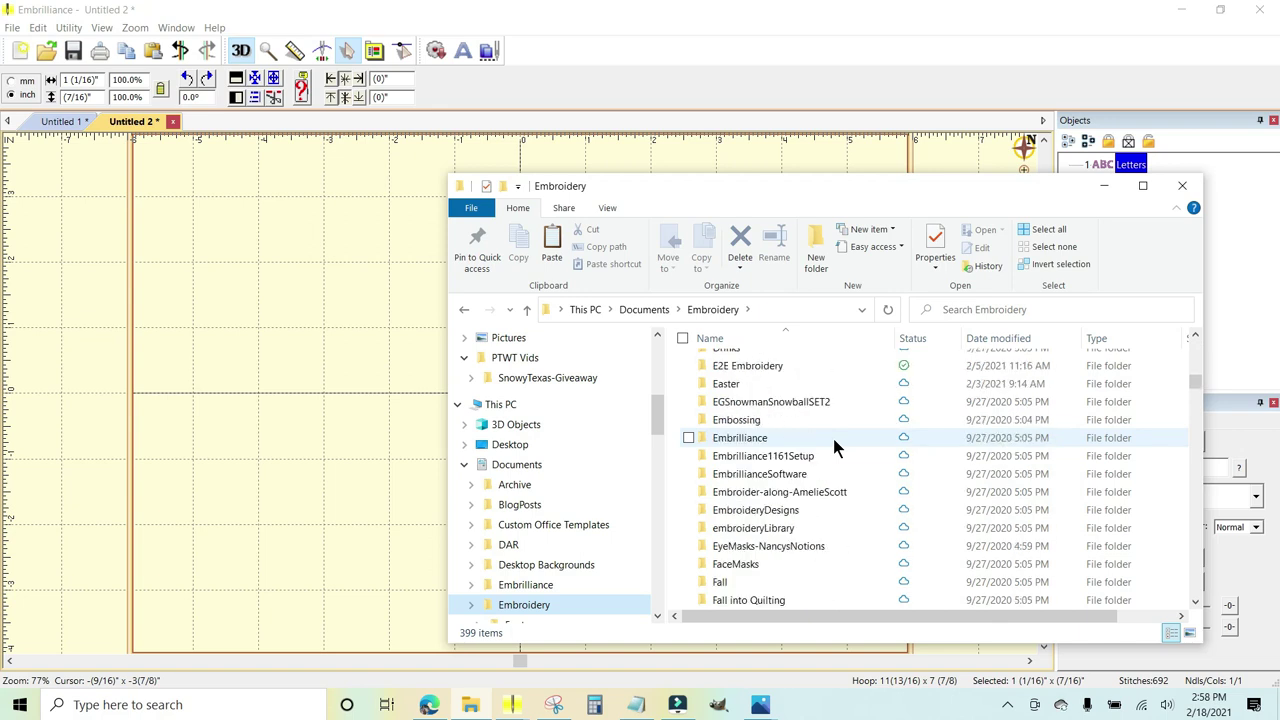
{"action": "scroll", "coordinate": [835, 447], "scroll_direction": "down", "scroll_amount": 1}
{"action": "scroll", "coordinate": [823, 438], "scroll_direction": "down", "scroll_amount": 4}
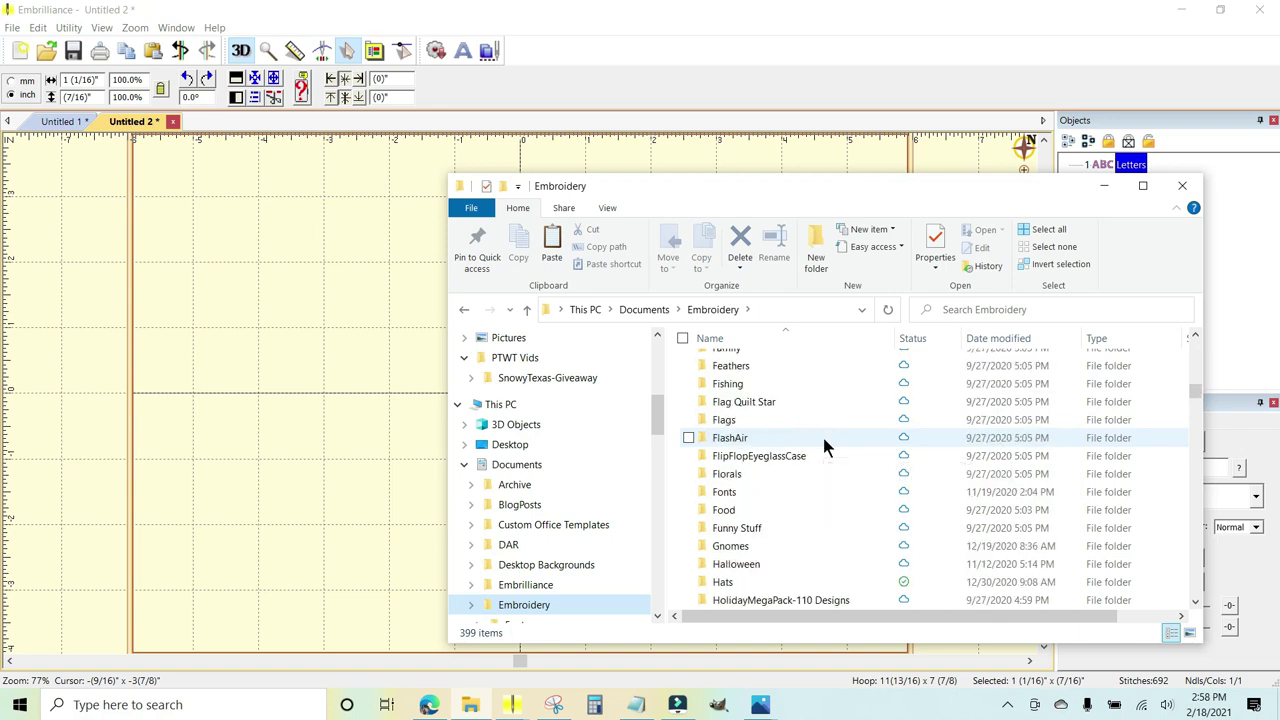
{"action": "scroll", "coordinate": [822, 434], "scroll_direction": "up", "scroll_amount": 1}
{"action": "double_click", "coordinate": [743, 538]}
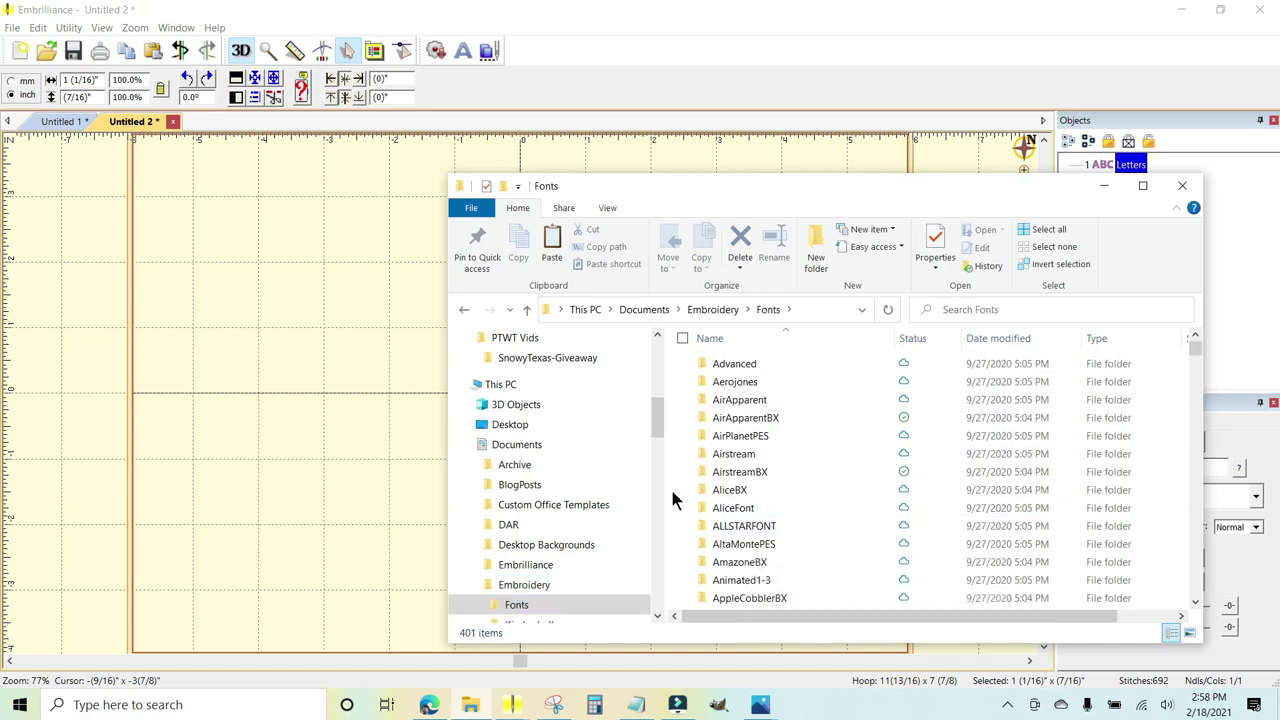
{"action": "right_click", "coordinate": [671, 489]}
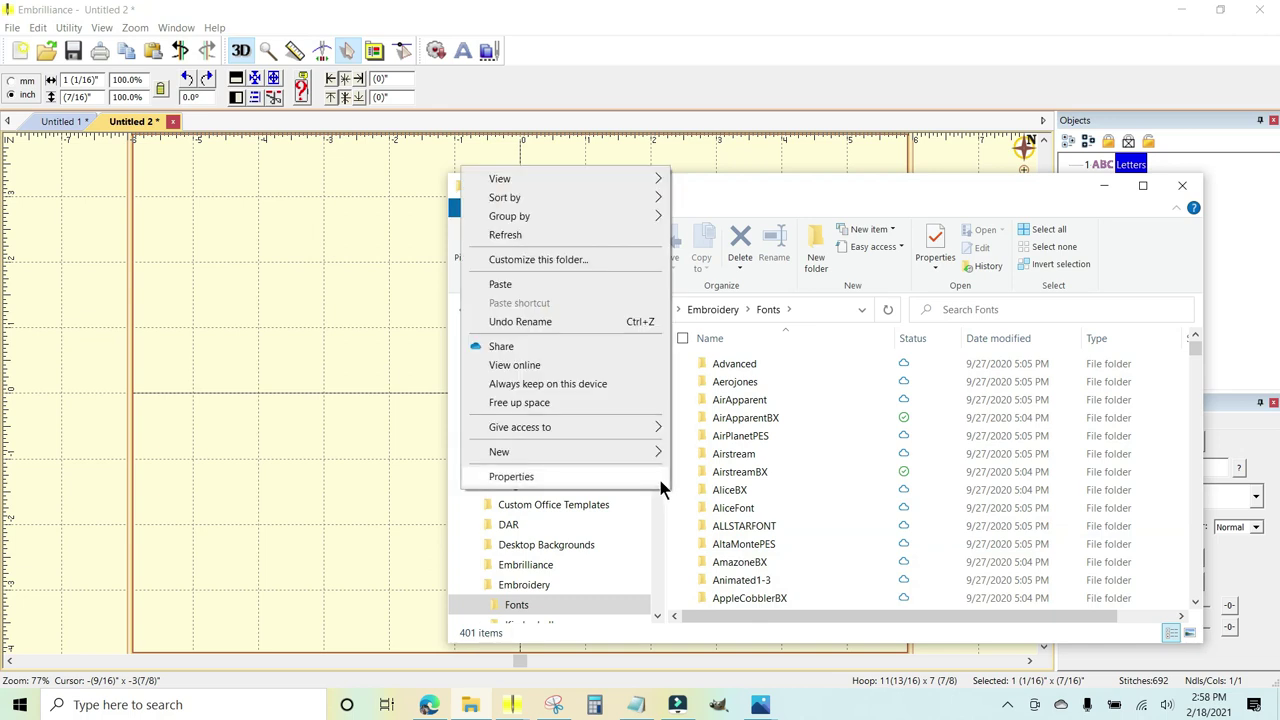
{"action": "left_click", "coordinate": [597, 289]}
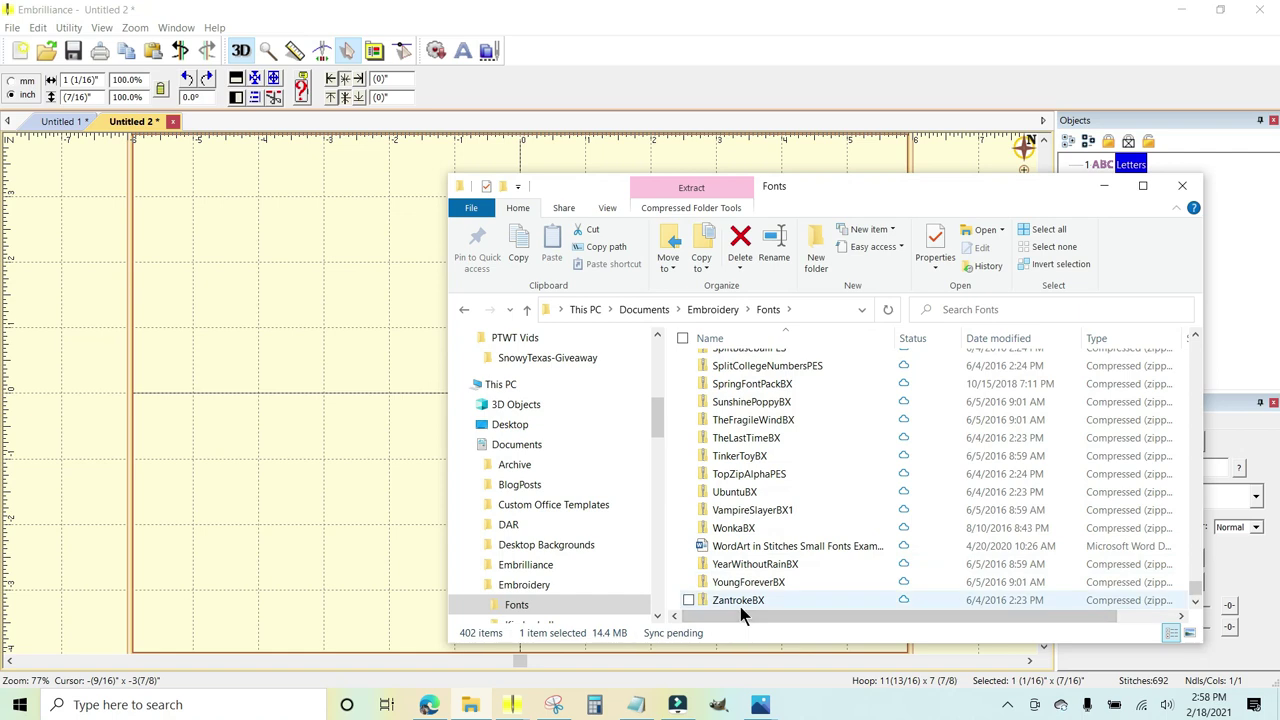
Change the copied zip's name from DBJJ795 to DBJJ-Abigaile-795
{"action": "scroll", "coordinate": [819, 570], "scroll_direction": "up", "scroll_amount": 20}
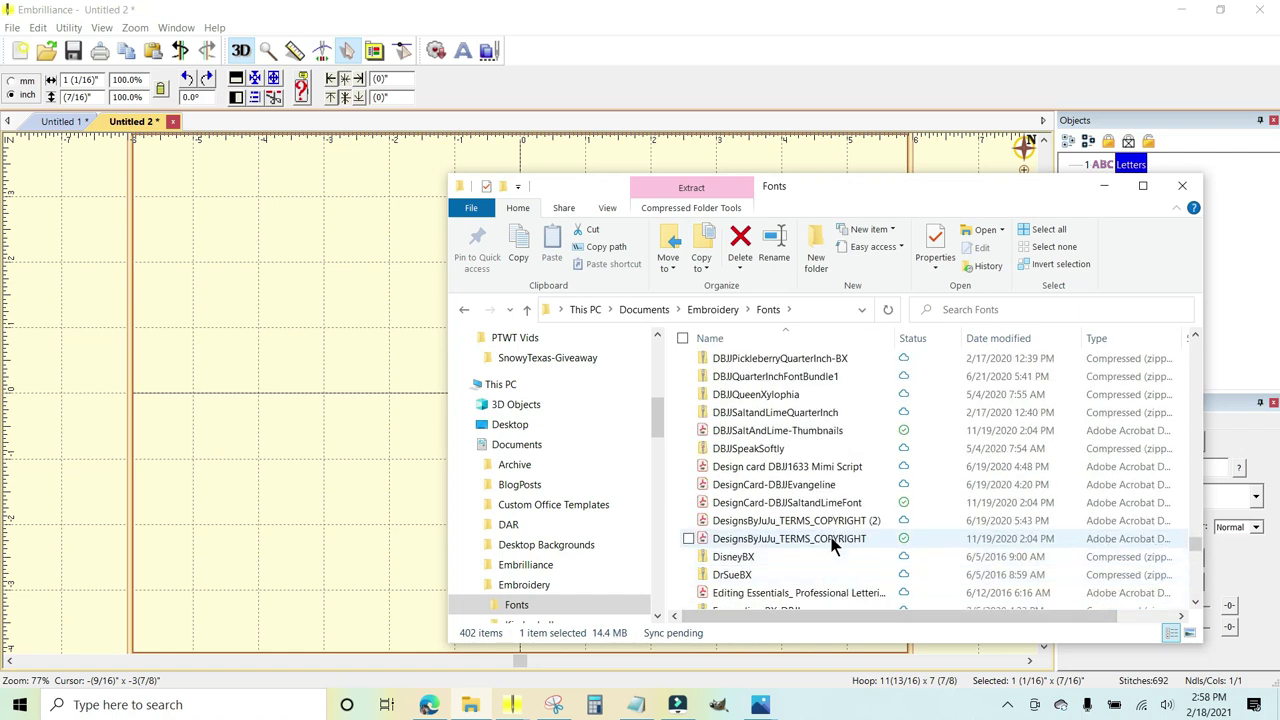
{"action": "scroll", "coordinate": [835, 543], "scroll_direction": "up", "scroll_amount": 12}
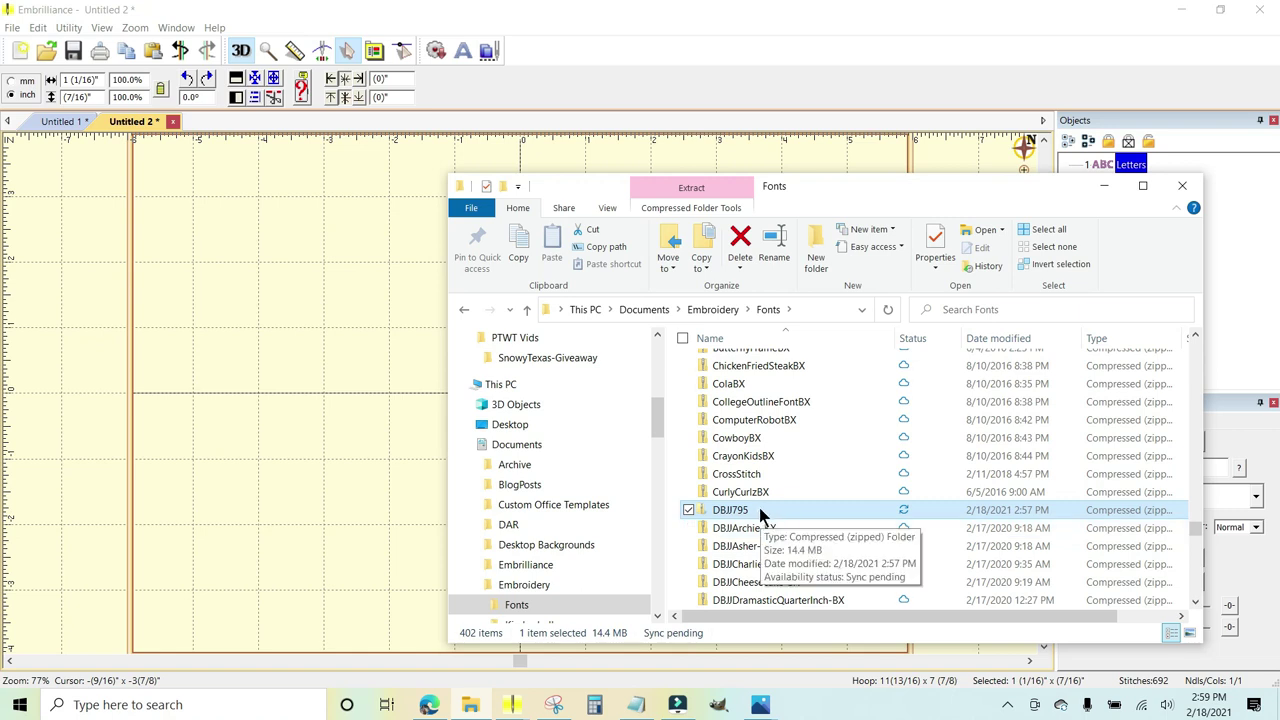
{"action": "right_click", "coordinate": [759, 507]}
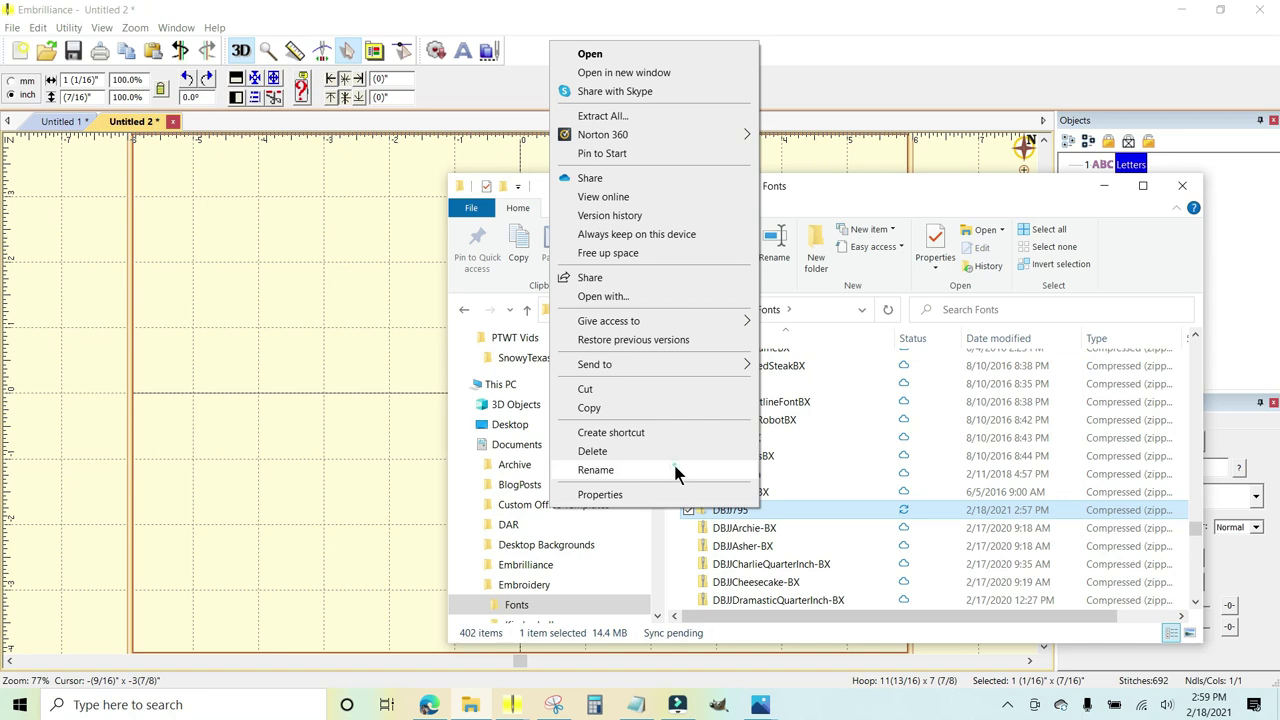
{"action": "left_click", "coordinate": [674, 470]}
{"action": "left_click", "coordinate": [763, 510]}
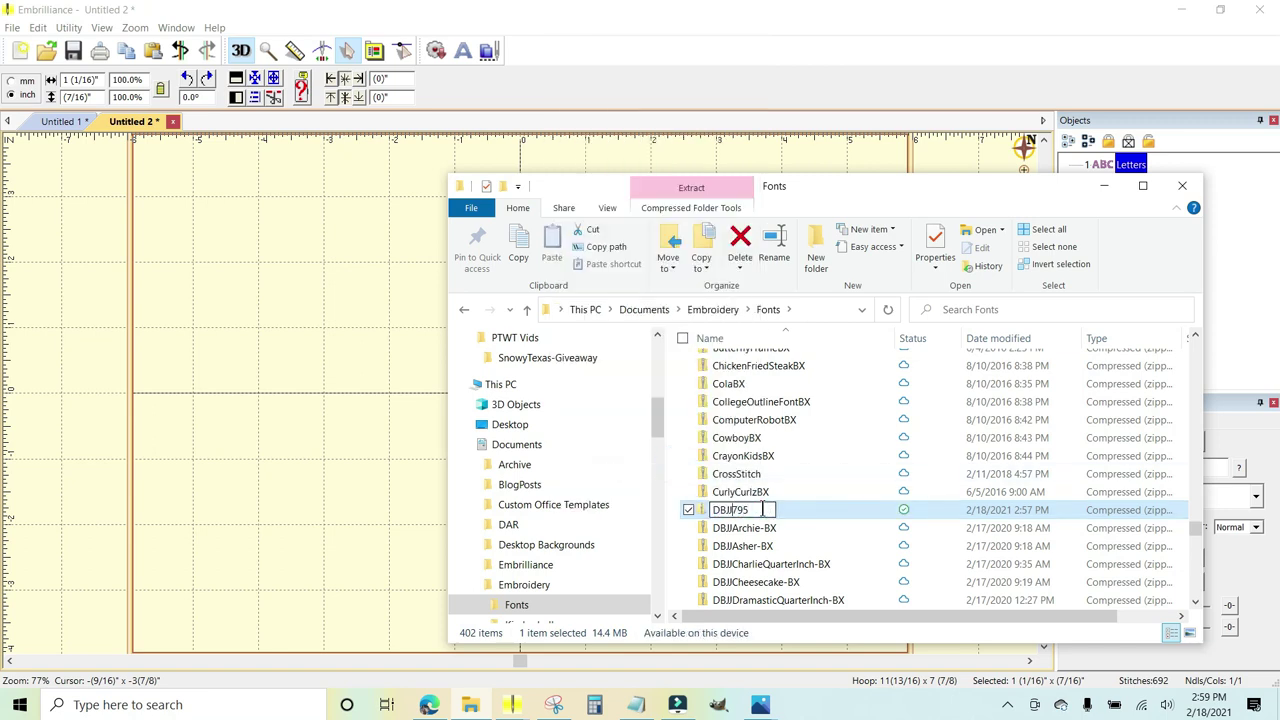
{"action": "type", "text": "-"}
{"action": "type", "text": "Abigaile-"}
{"action": "key", "text": "Return"}
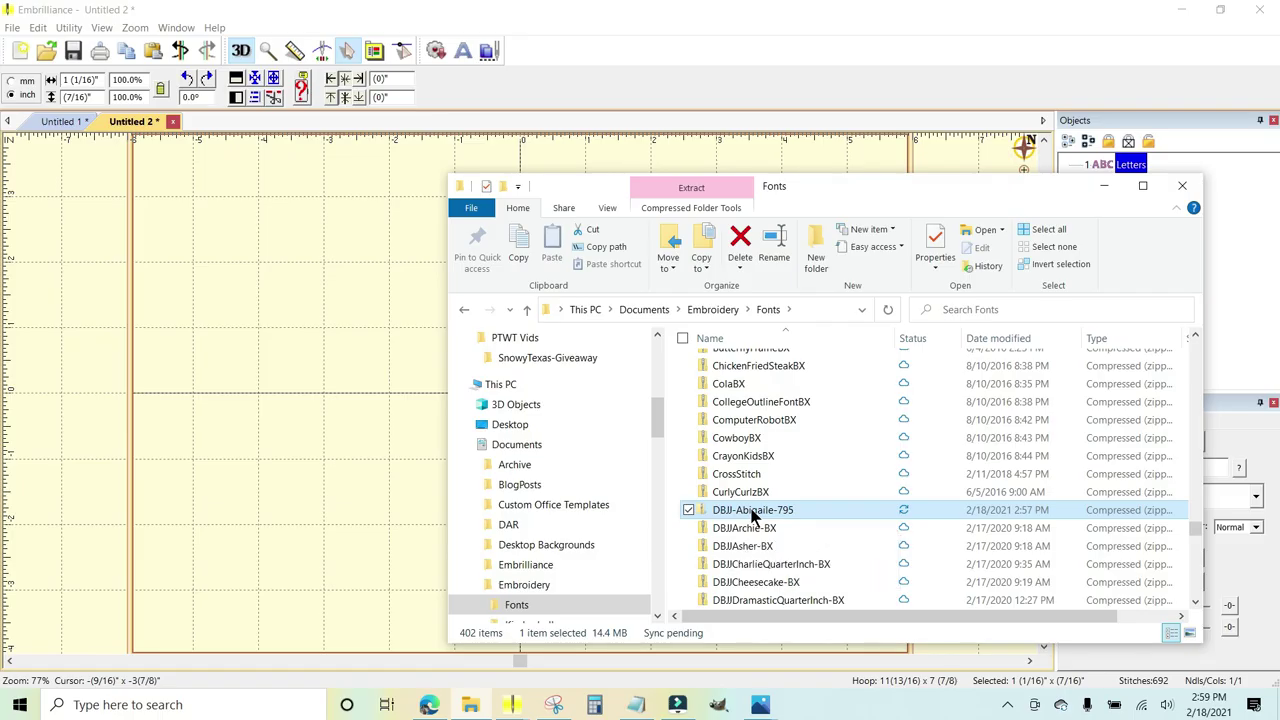
{"action": "right_click", "coordinate": [750, 510]}
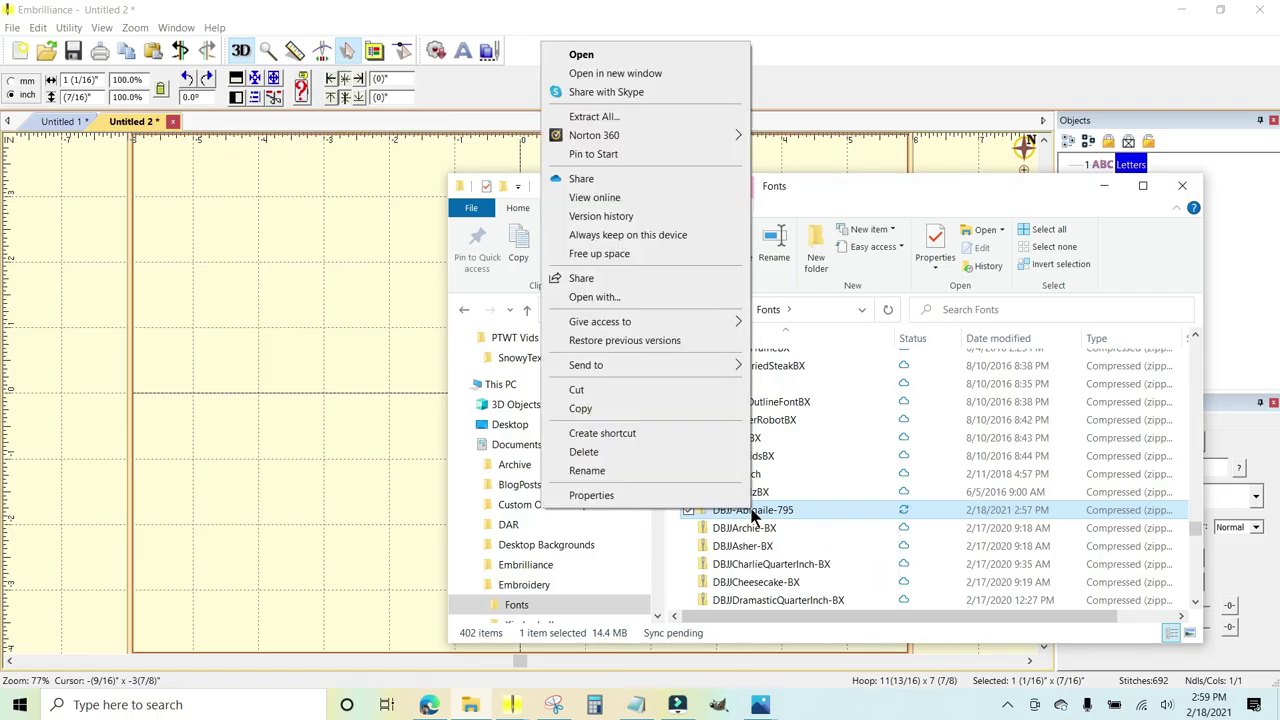
Extract DBJJ-Abigaile-795 into its suggested folder and open the DBJJ795-BX subfolder
{"action": "left_click", "coordinate": [649, 118]}
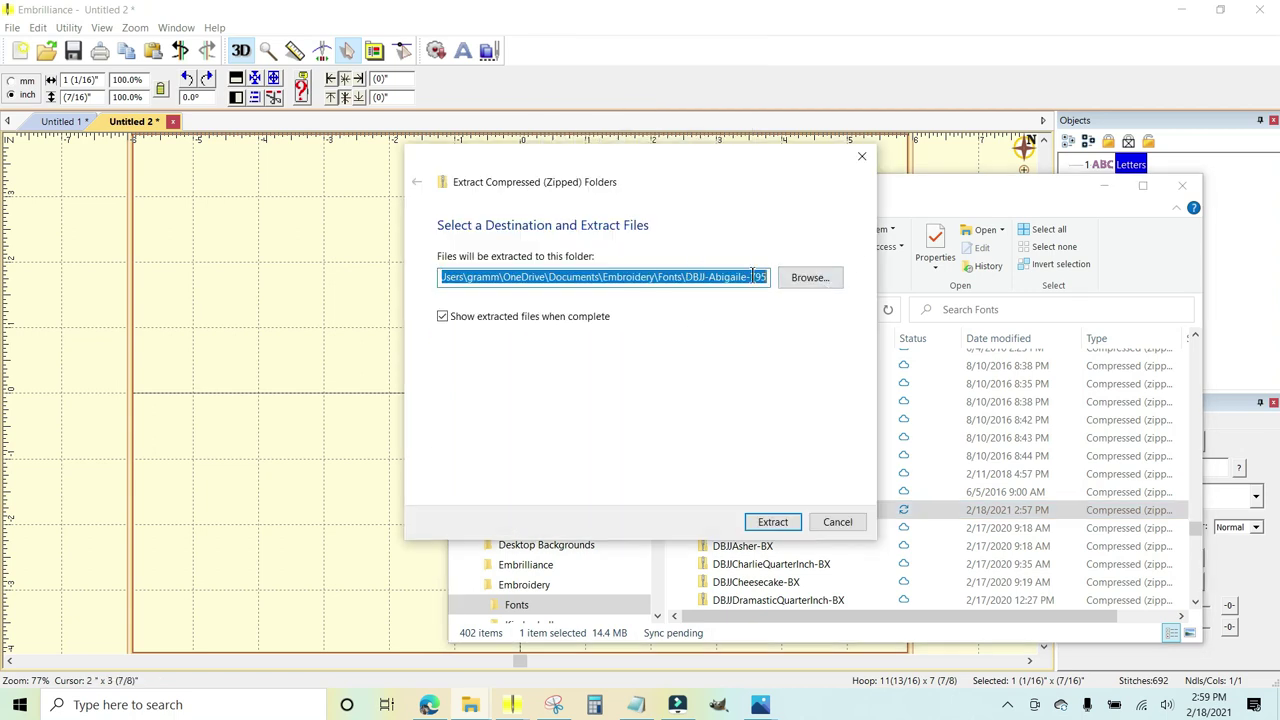
{"action": "left_click", "coordinate": [770, 527]}
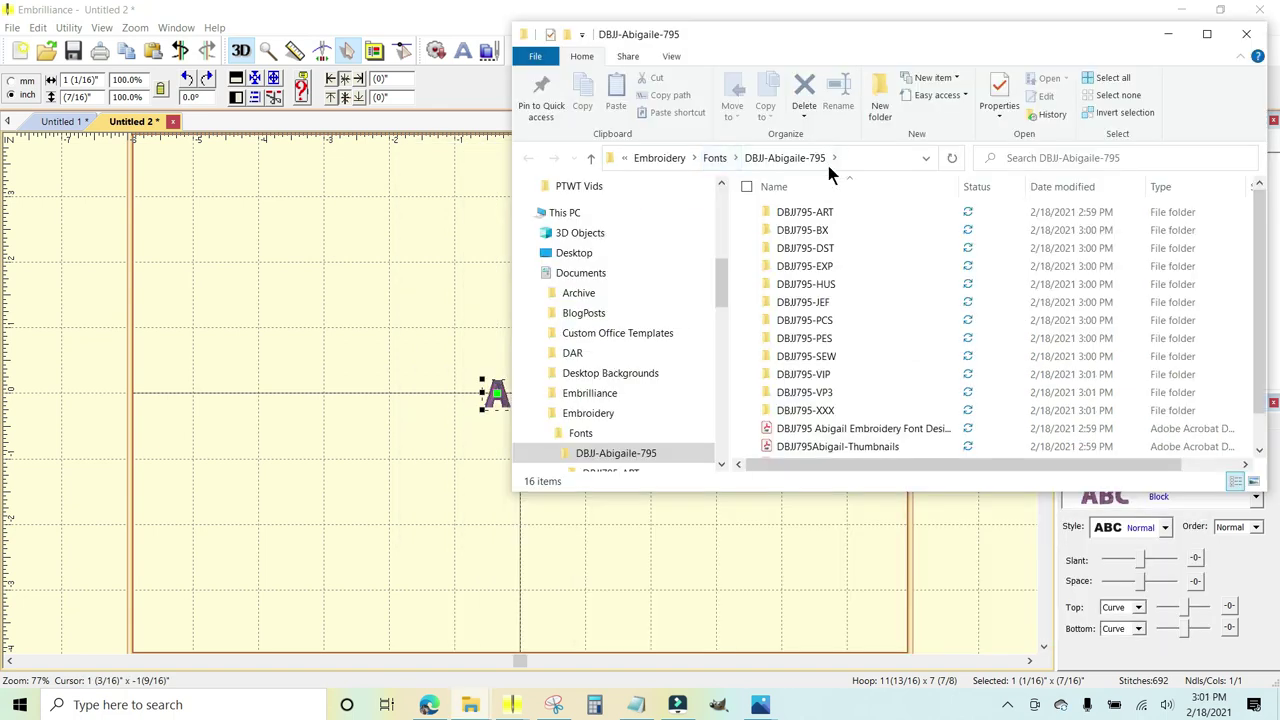
{"action": "mouse_move", "coordinate": [832, 218]}
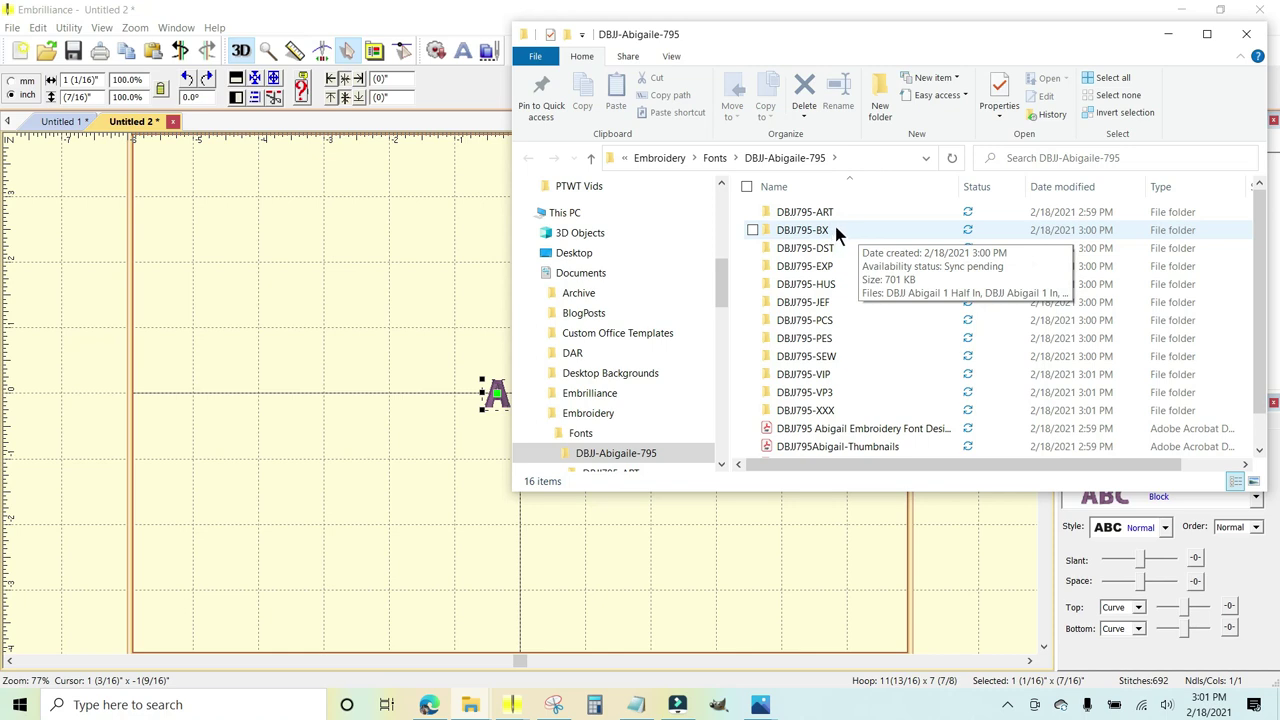
{"action": "double_click", "coordinate": [837, 231]}
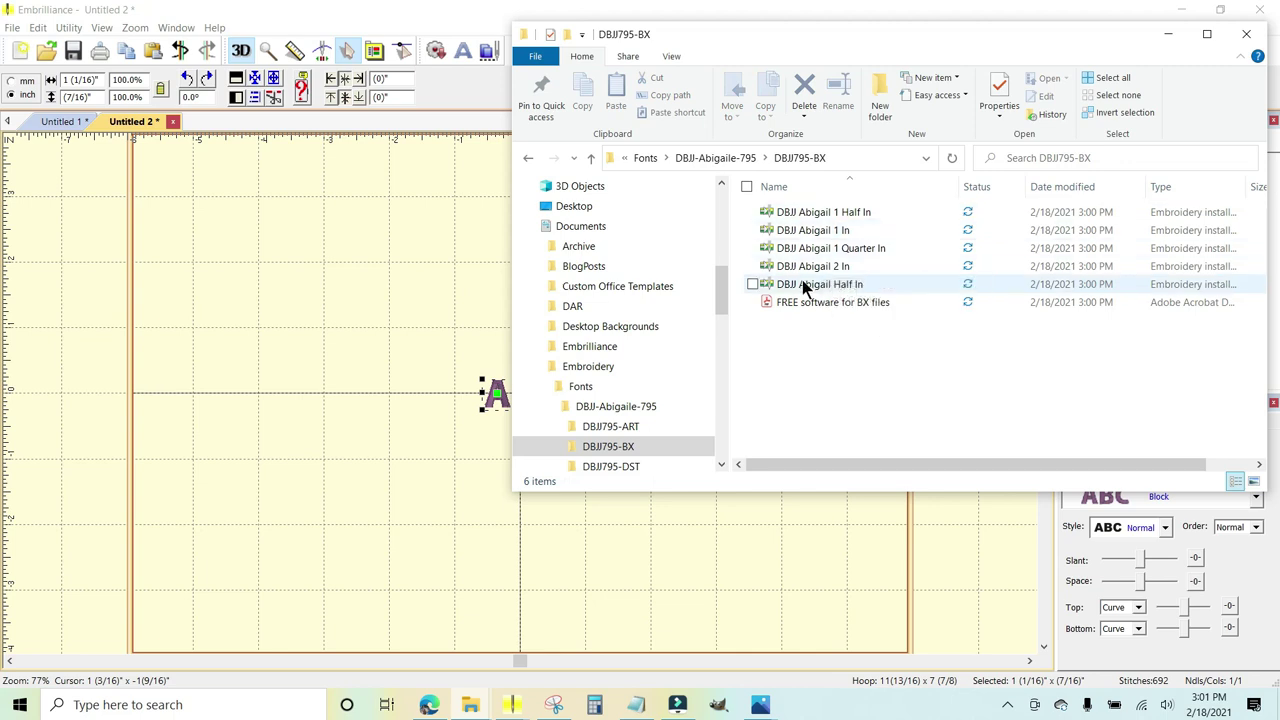
Drop the five DBJJ Abigail BX installer files onto the Embrilliance design page to install them
{"action": "left_click", "coordinate": [816, 214]}
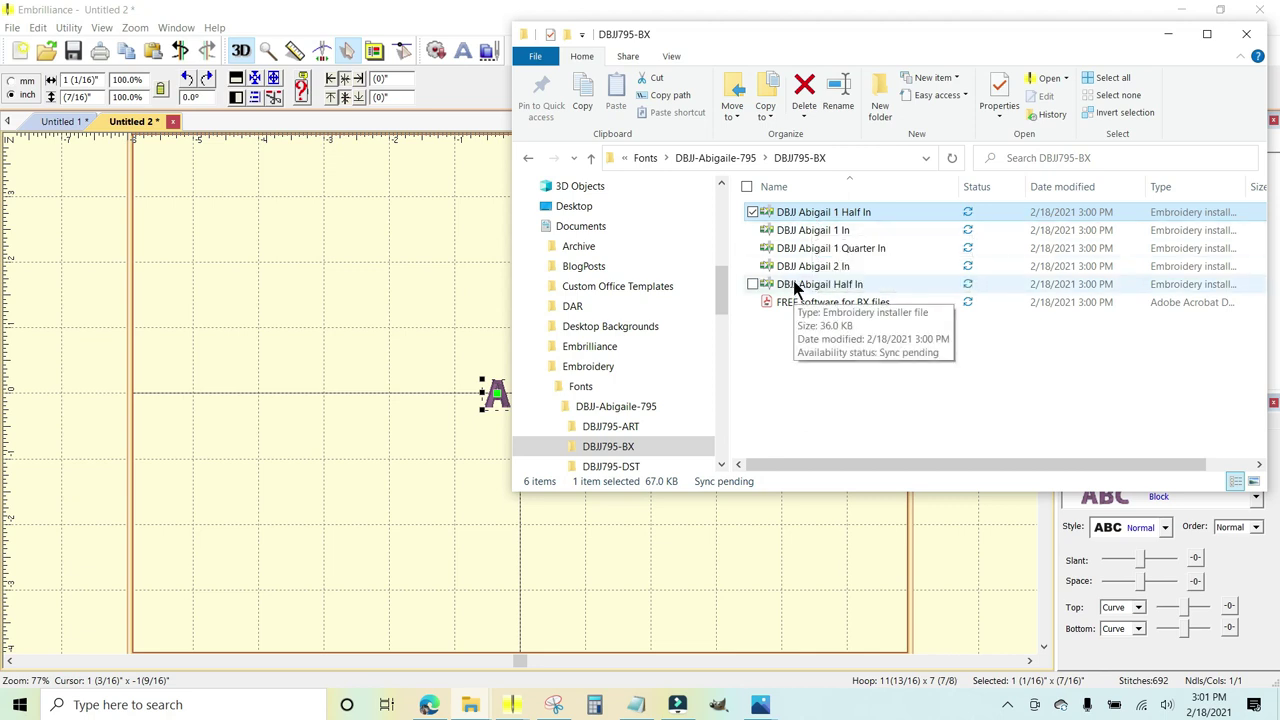
{"action": "left_click", "coordinate": [795, 287], "text": "shift"}
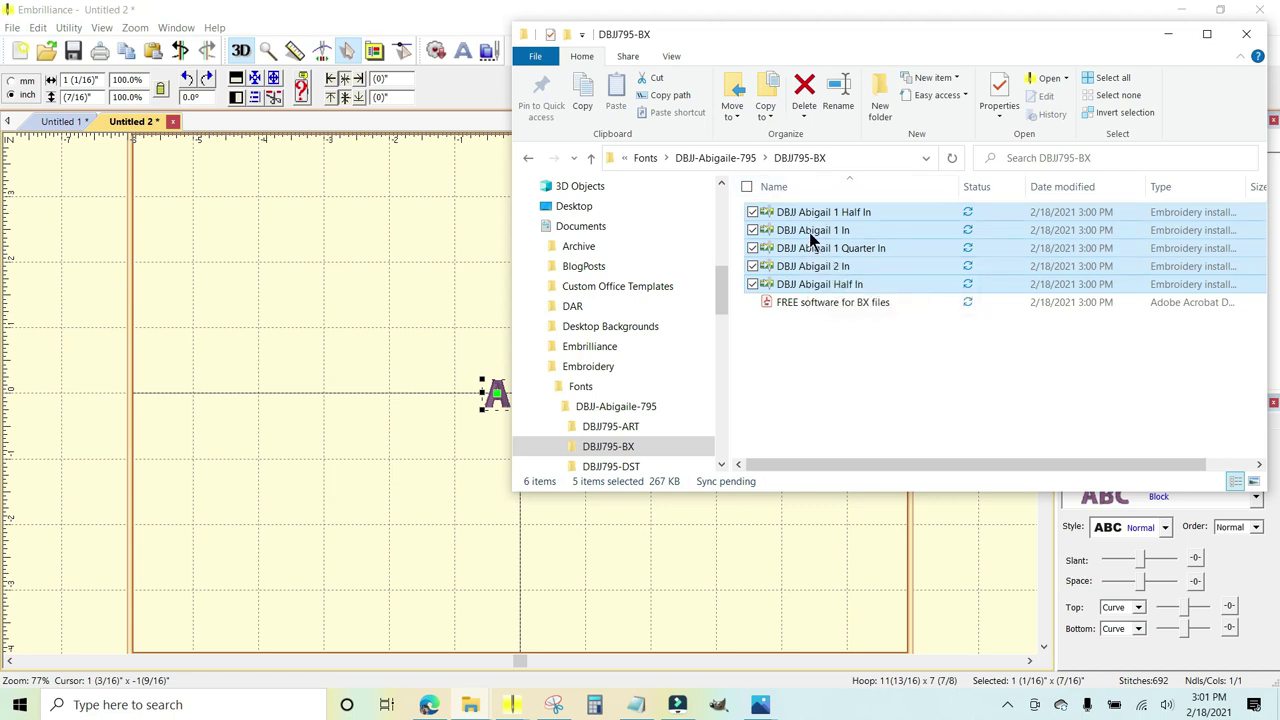
{"action": "left_click_drag", "start_coordinate": [812, 233], "coordinate": [394, 343]}
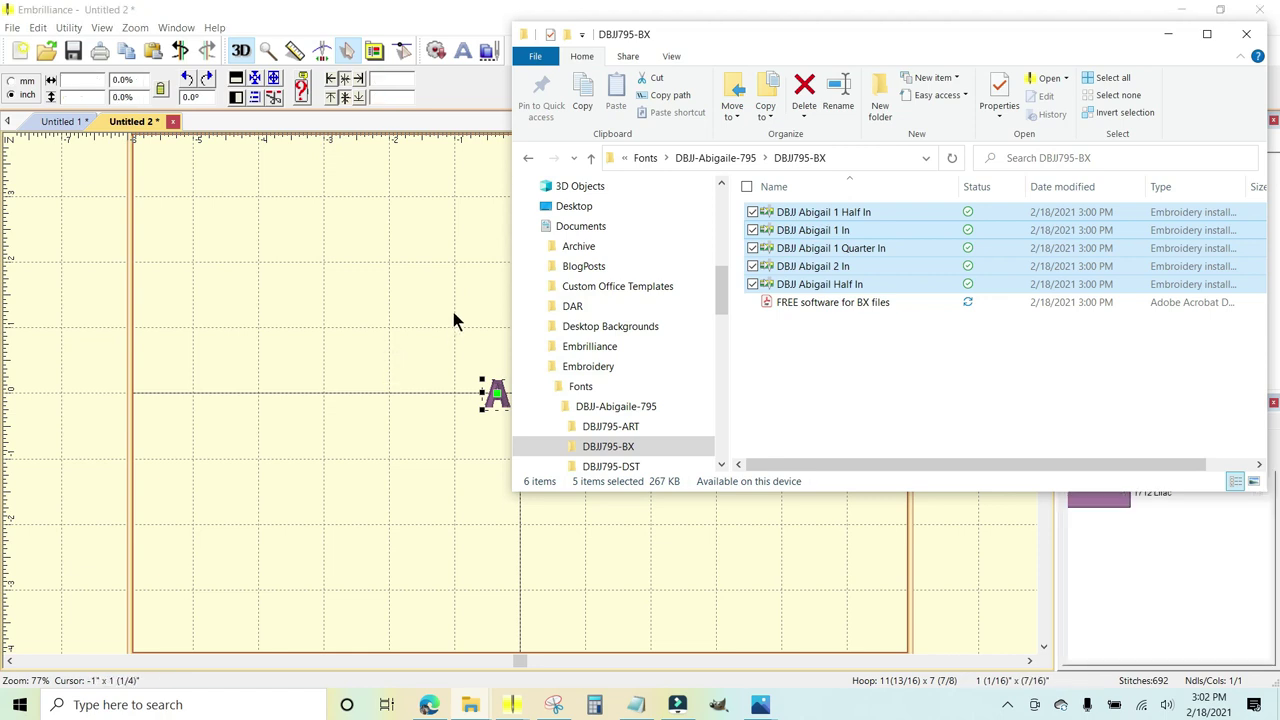
{"action": "left_click", "coordinate": [1163, 35]}
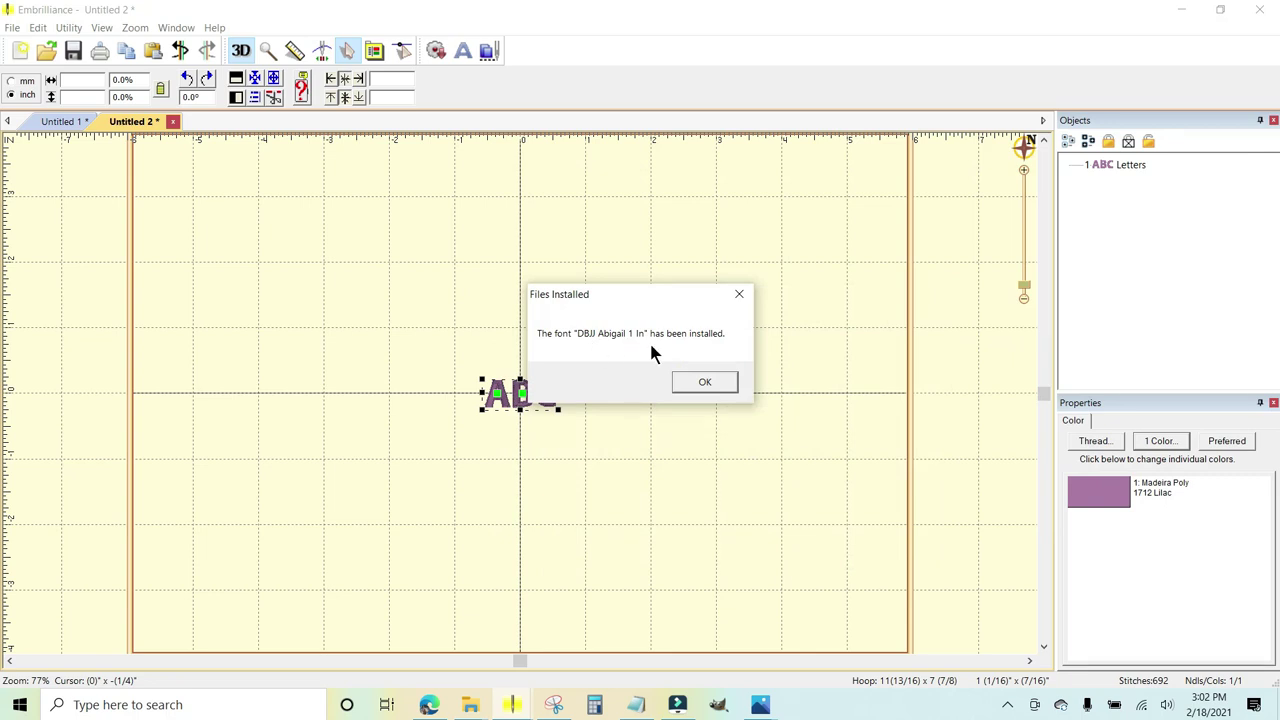
Acknowledge the Files Installed notices for DBJJ Abigail 1 In, 1 Quarter In, Half In and 1 Half In
{"action": "left_click", "coordinate": [705, 381]}
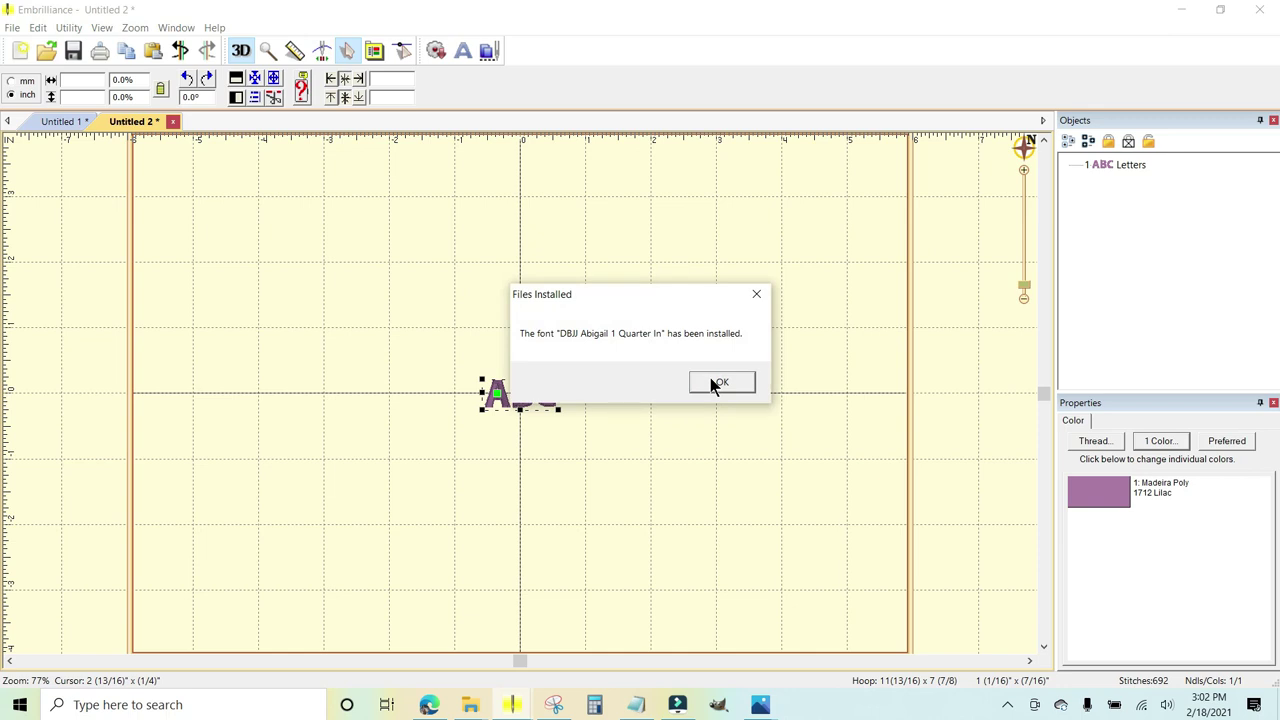
{"action": "left_click", "coordinate": [710, 380]}
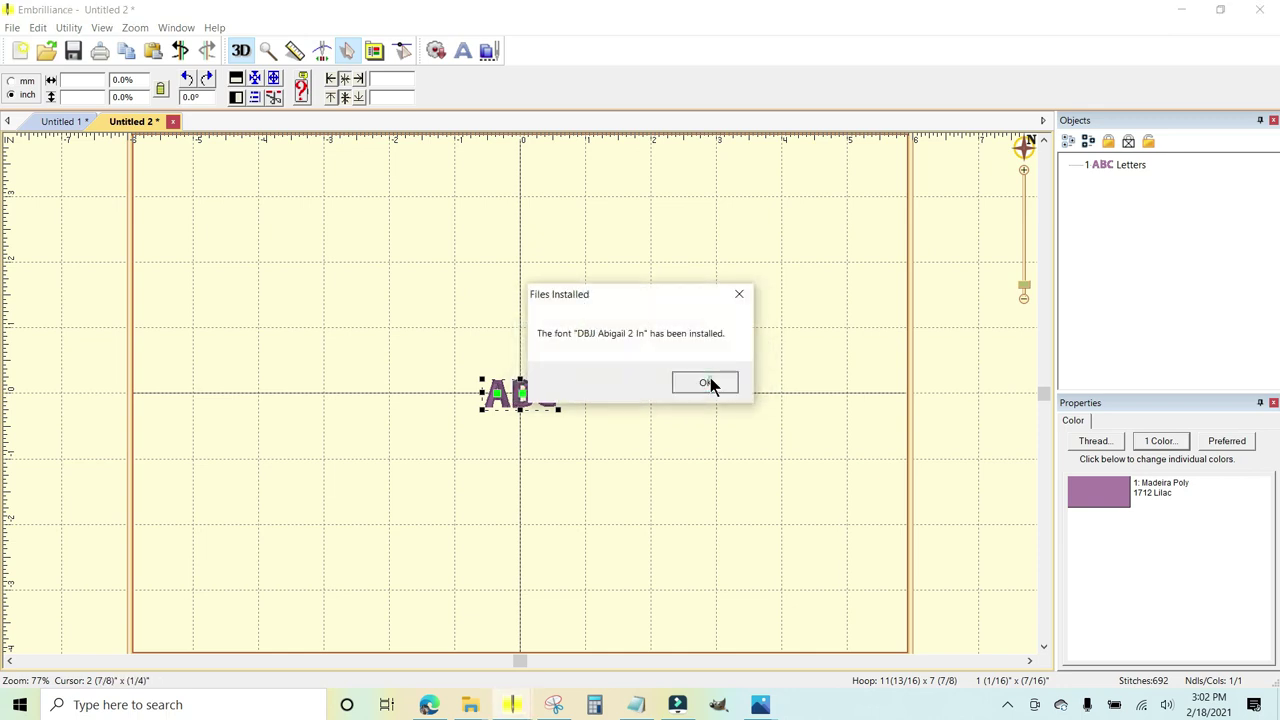
{"action": "left_click", "coordinate": [708, 385]}
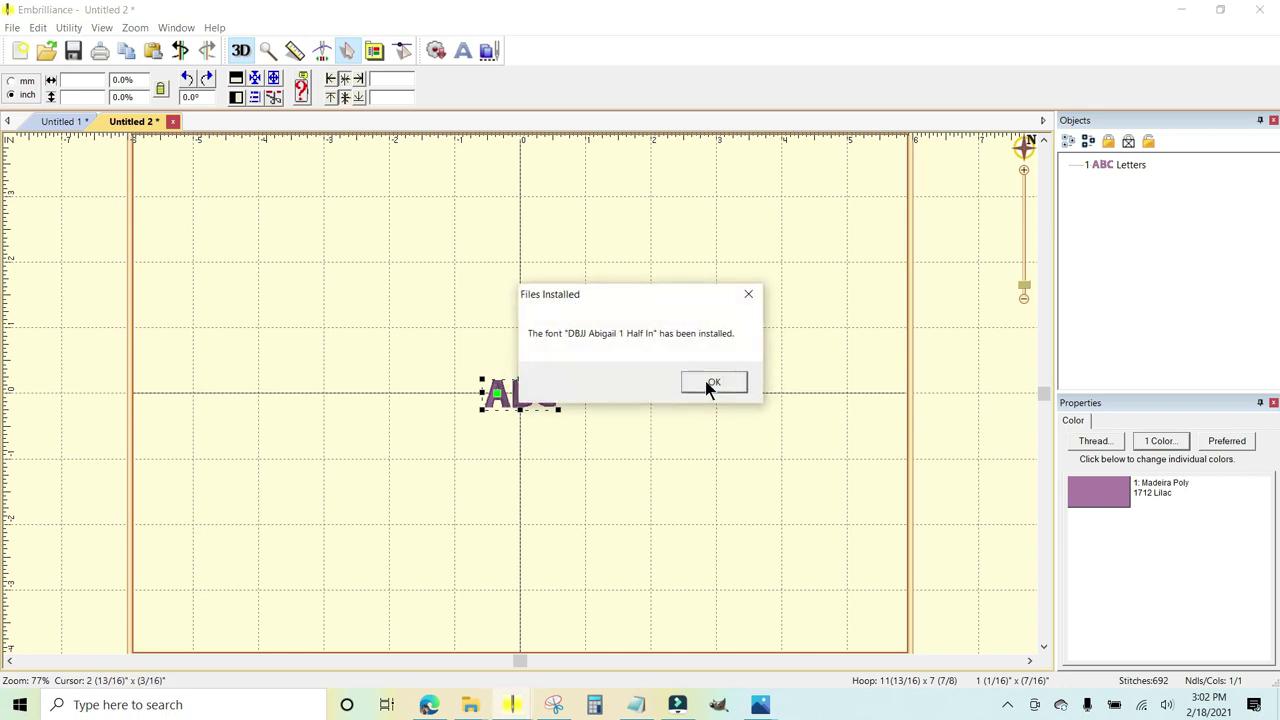
{"action": "left_click", "coordinate": [712, 384]}
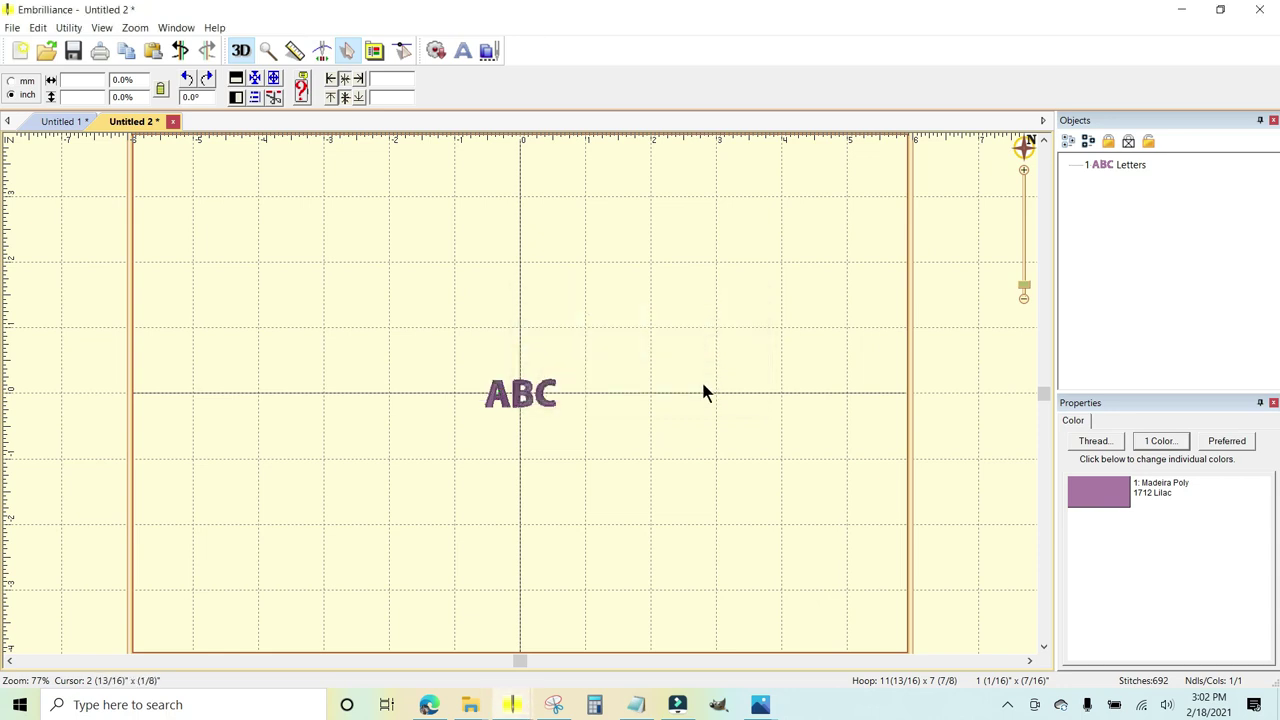
Add a second ABC lettering object and confirm the DBJJ Abigail fonts appear in its font list
{"action": "left_click", "coordinate": [463, 47]}
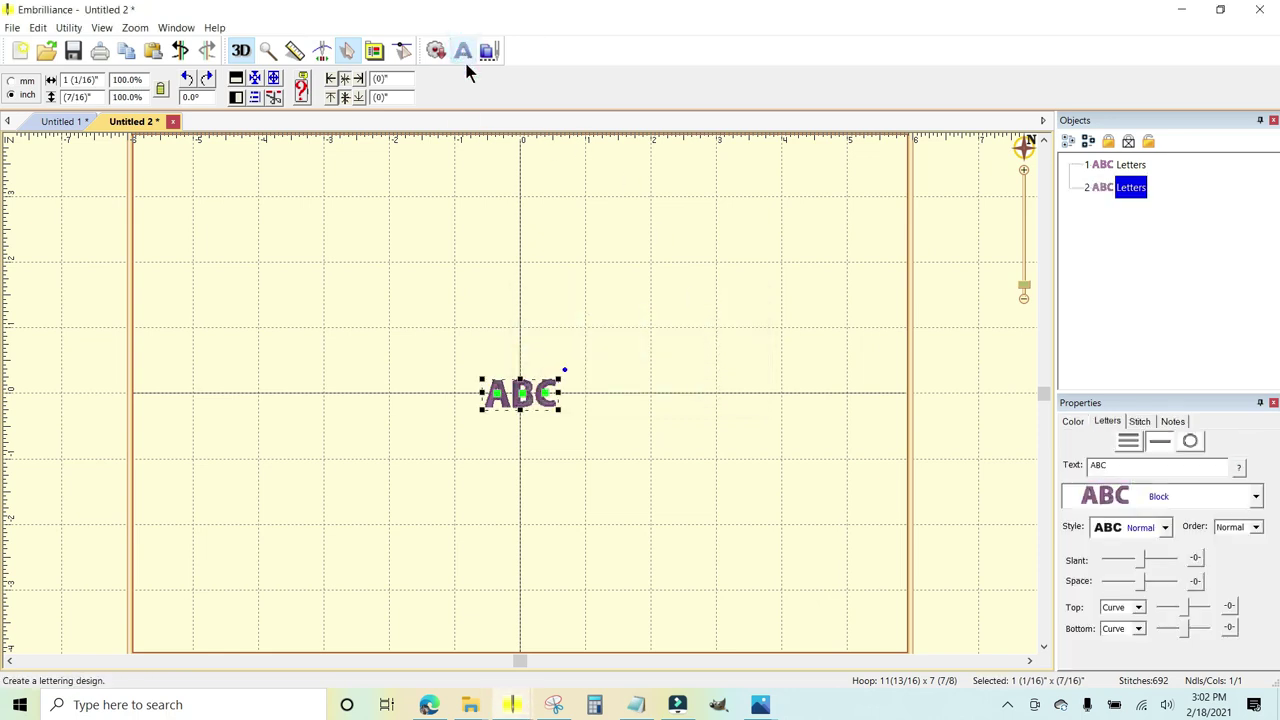
{"action": "left_click", "coordinate": [1256, 497]}
{"action": "scroll", "coordinate": [1205, 346], "scroll_direction": "down", "scroll_amount": 5}
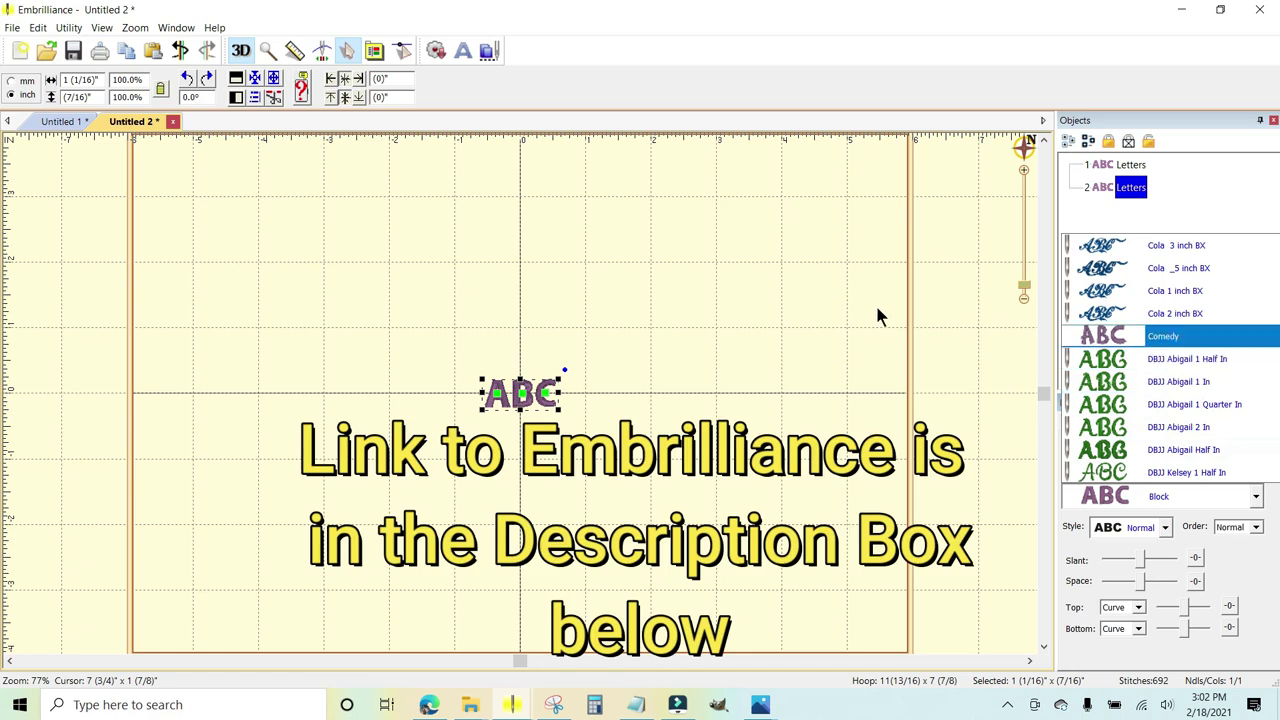
{"action": "left_click", "coordinate": [794, 342]}
{"action": "left_click", "coordinate": [770, 385]}
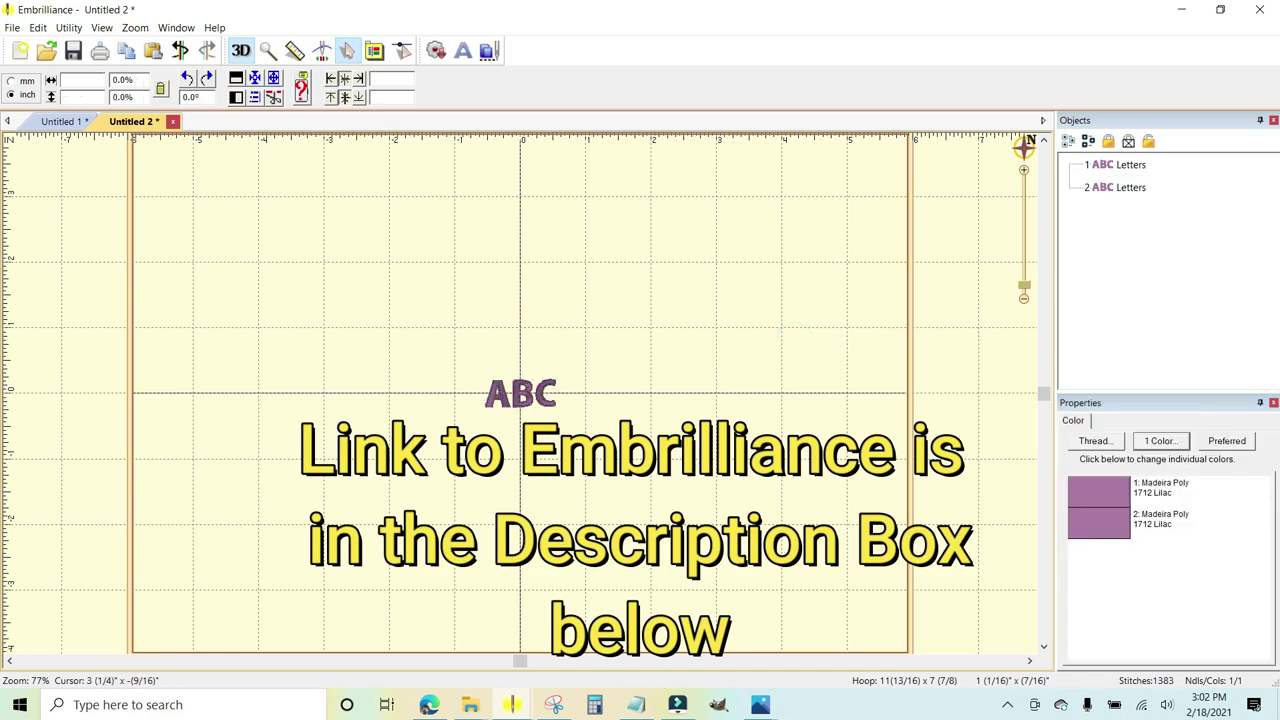